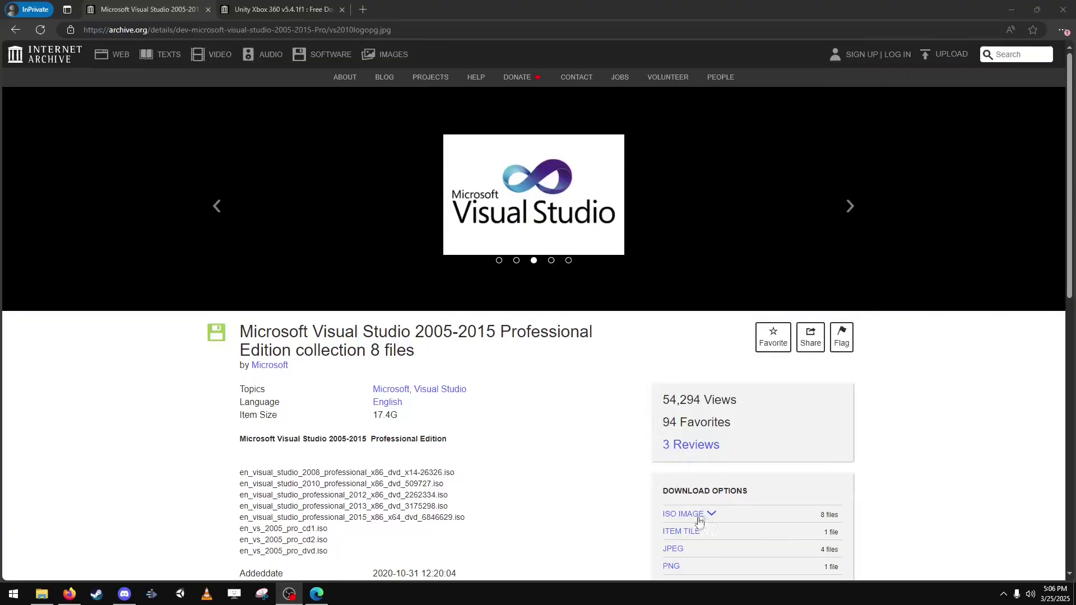
- Start downloading en_visual_studio_2010_professional_x86_dvd_509727.iso from the item's ISO image files
click(682, 514)
scroll(818, 370, down, 4)
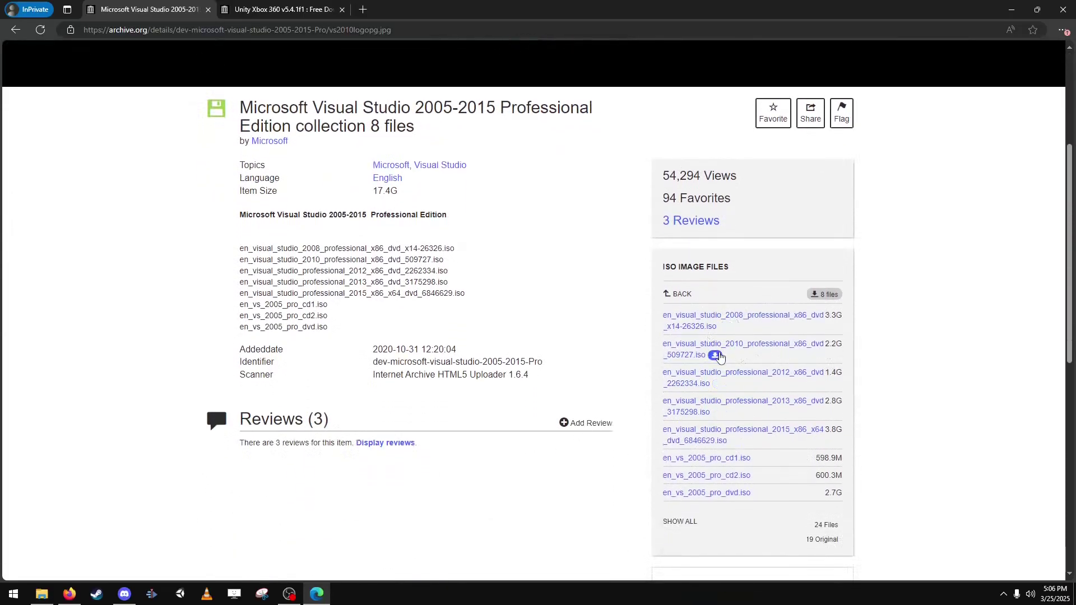
click(716, 356)
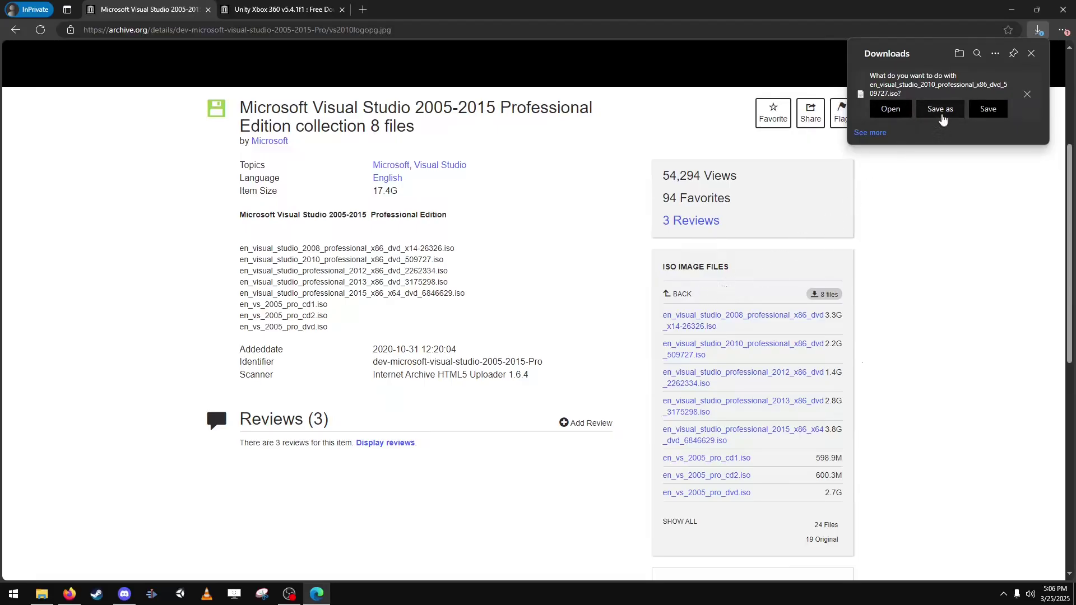
- Save the ZIP download from the Unity Xbox 360 v5.4.1f1 page and close the browser
click(283, 9)
drag(241, 137, 458, 154)
click(458, 153)
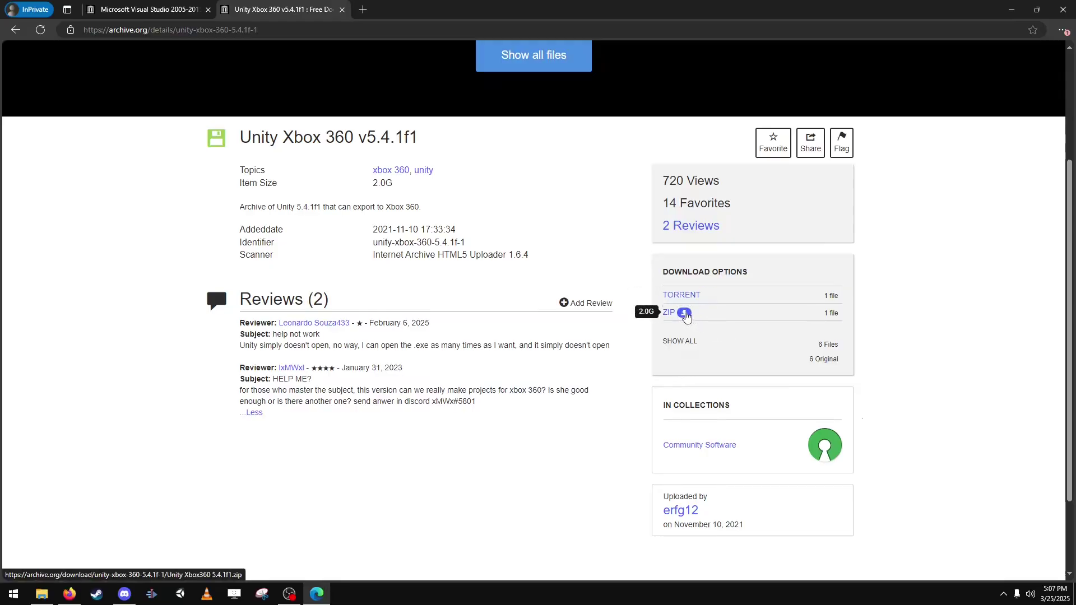
click(685, 314)
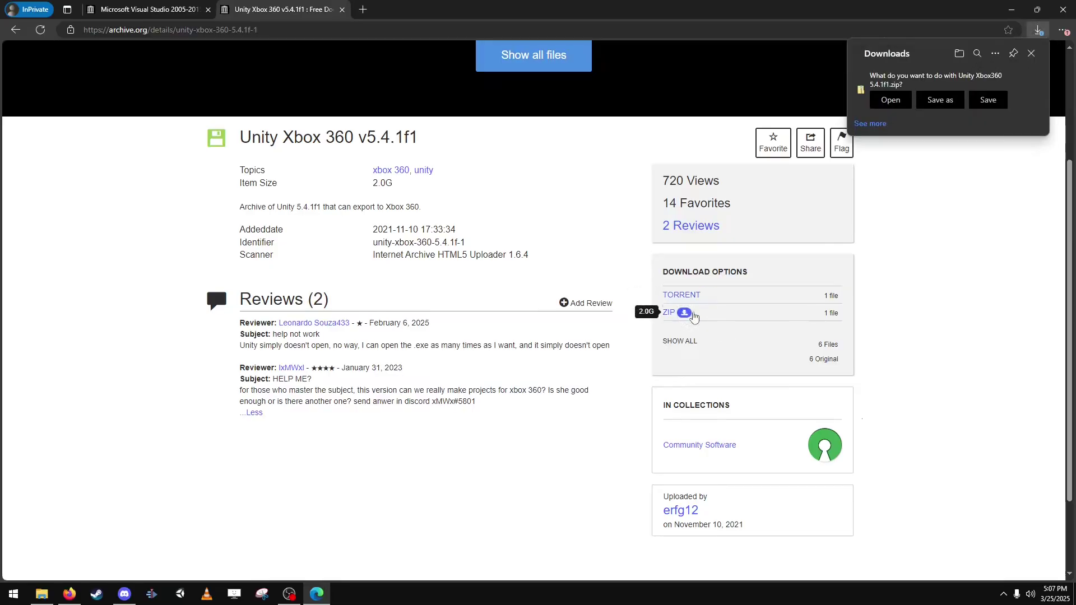
click(988, 100)
click(1063, 10)
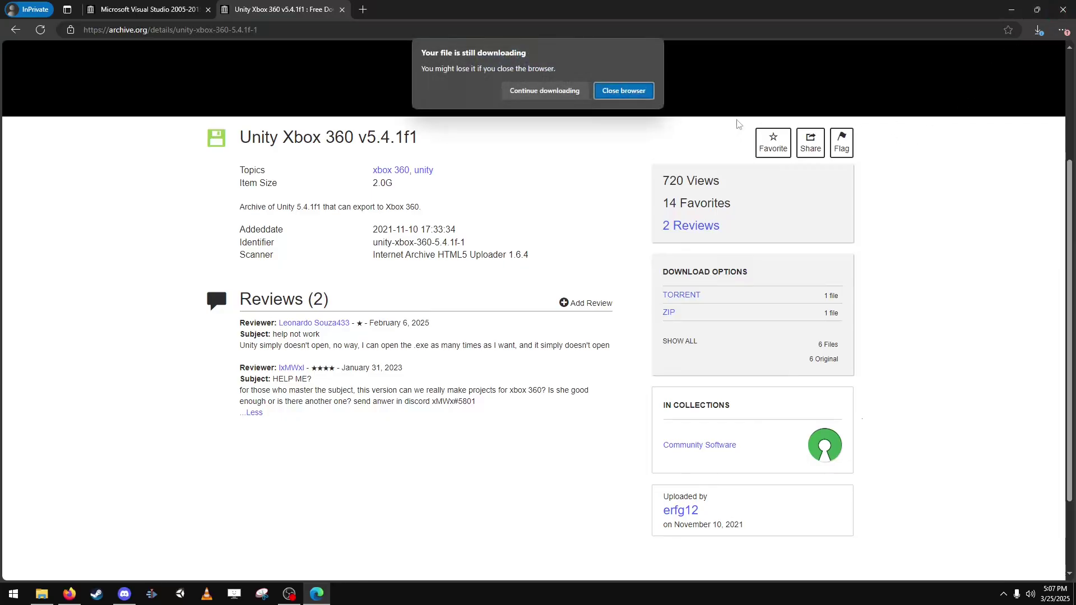
click(622, 91)
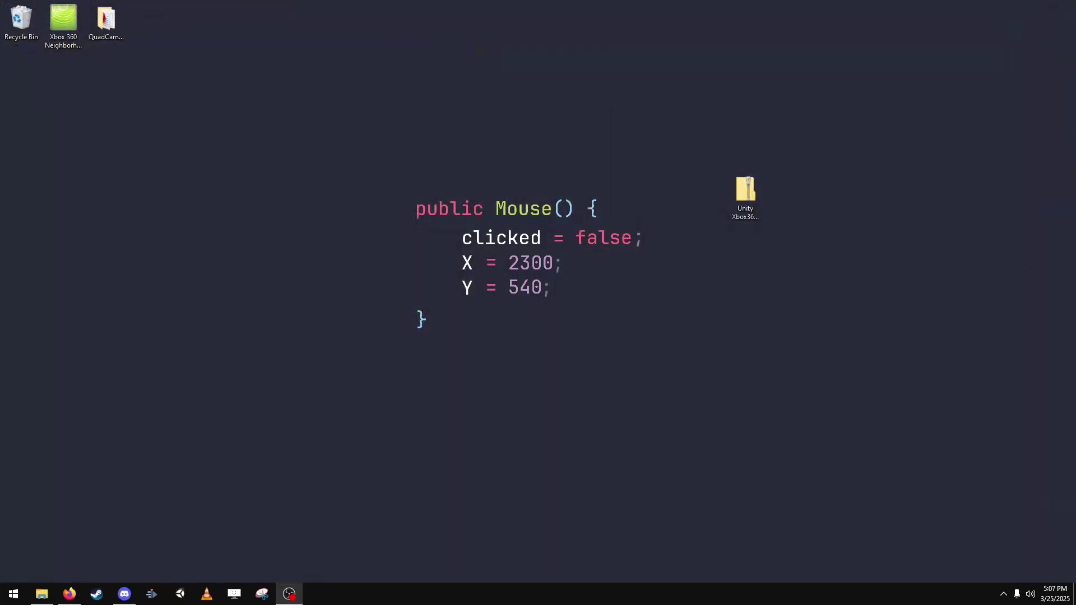
- Create a new folder on the desktop, keeping its default name
right_click(619, 181)
mouse_move(645, 299)
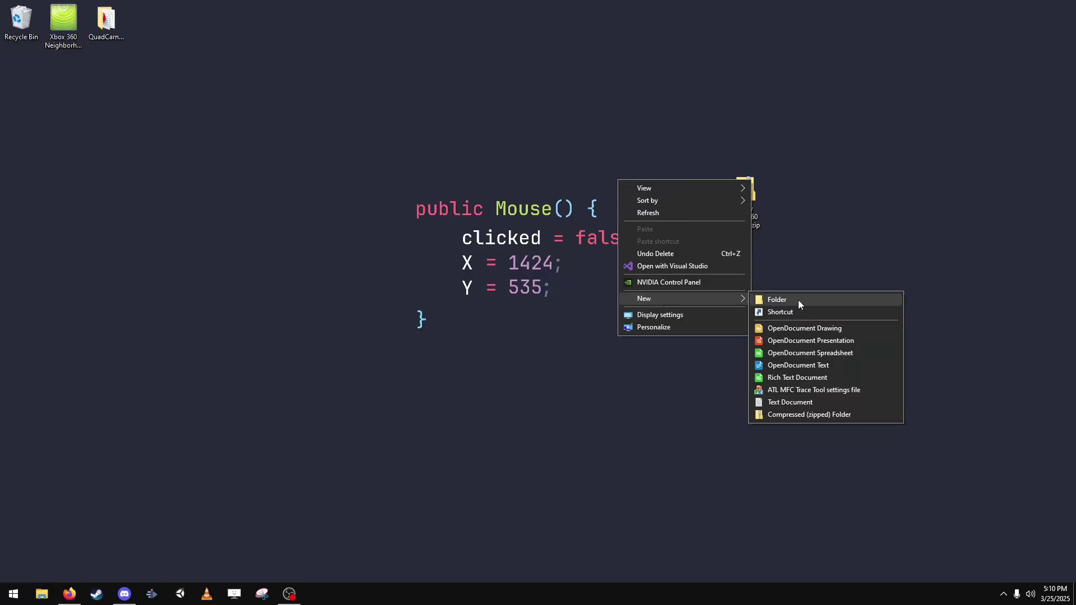
click(798, 301)
key(Return)
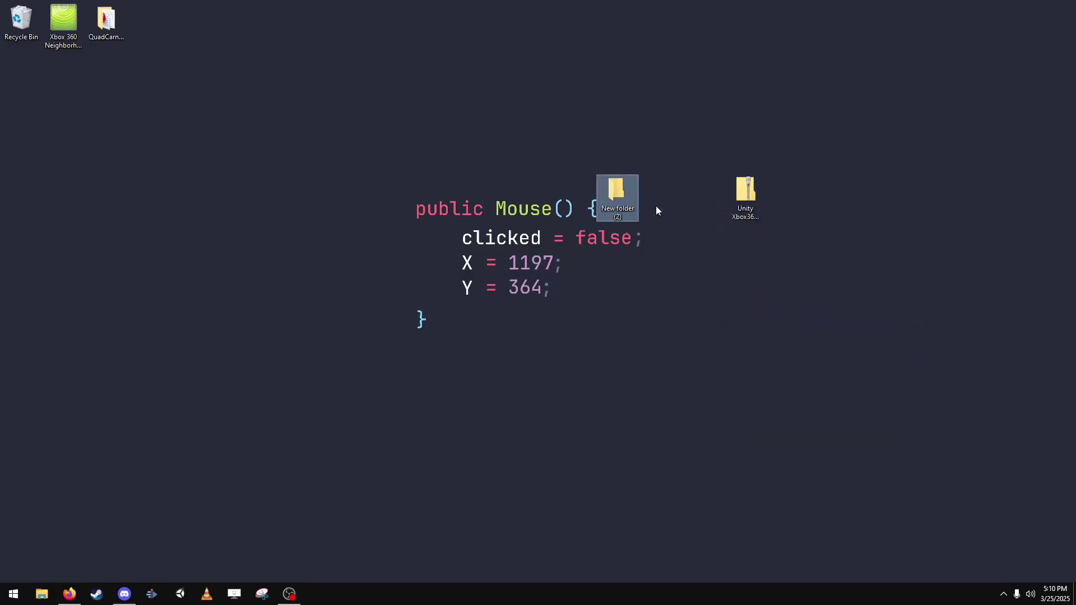
- Copy all files from the Unity Xbox360 5.4.1f1 zip into the new desktop folder and close the folder window
click(754, 196)
double_click(755, 197)
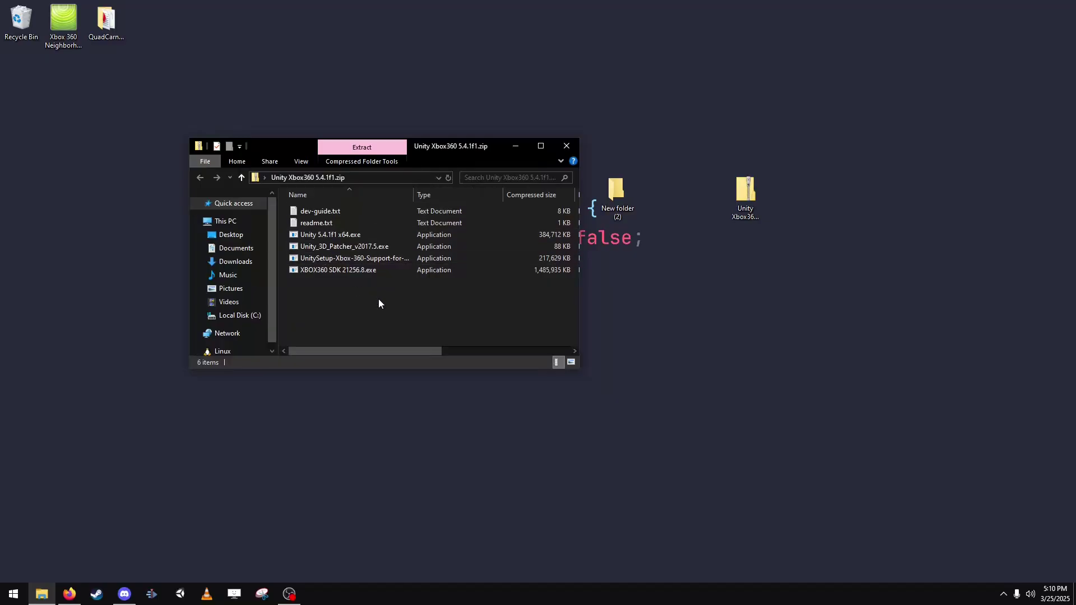
drag(378, 299, 611, 195)
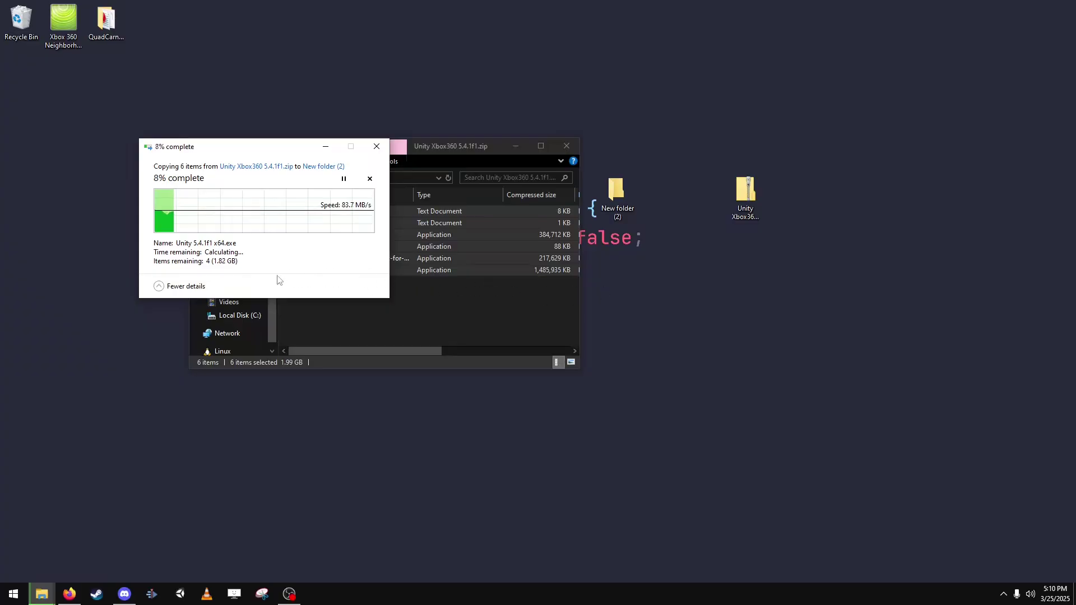
click(159, 286)
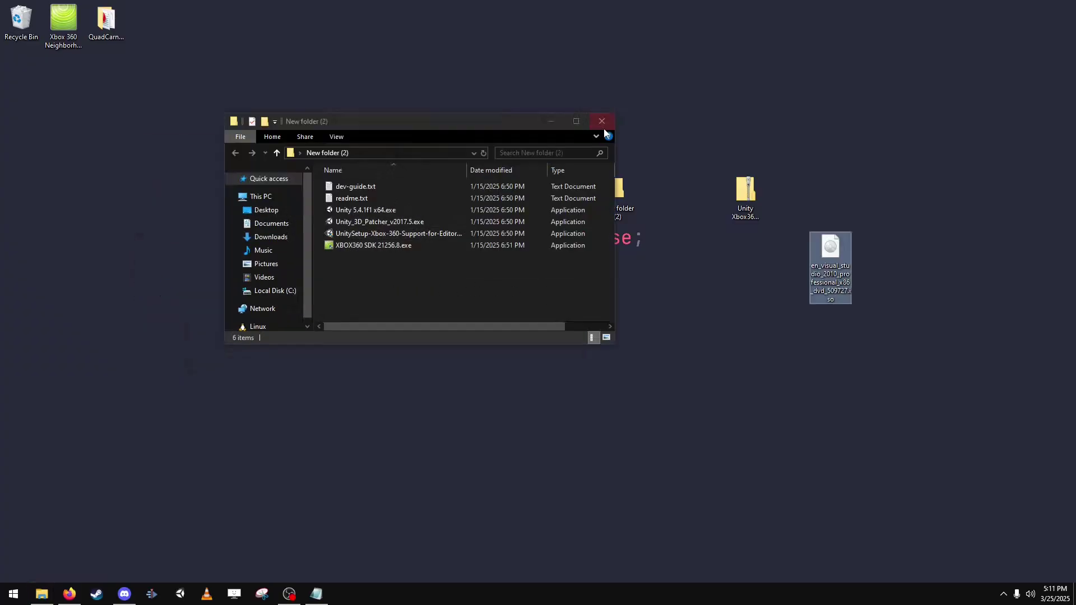
click(601, 118)
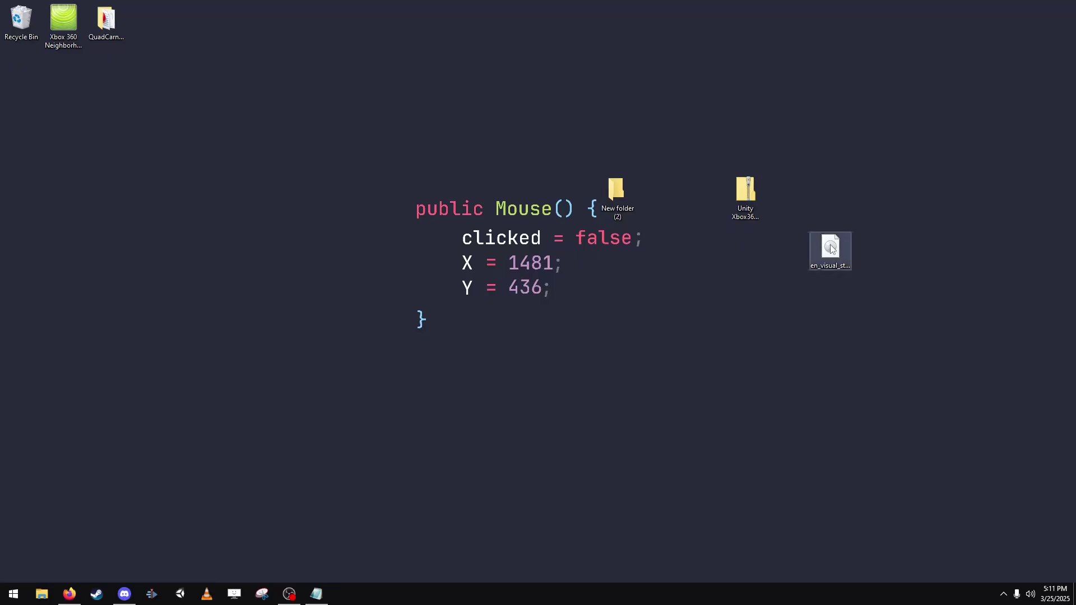
- Move the Visual Studio 2010 Professional ISO from the desktop into the new folder
drag(831, 245, 829, 197)
click(887, 241)
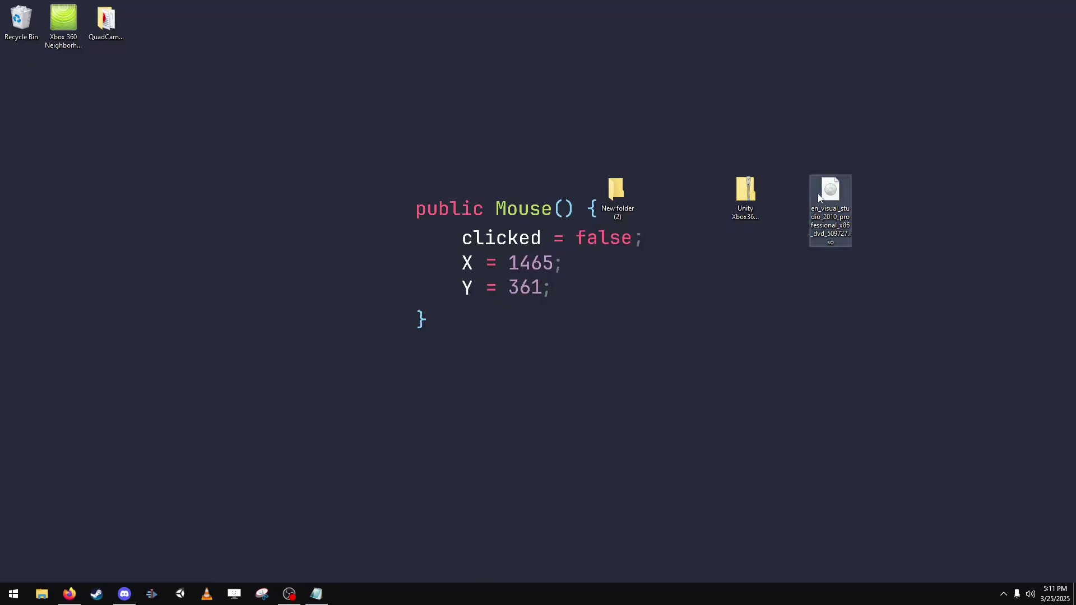
click(802, 163)
drag(802, 162, 847, 225)
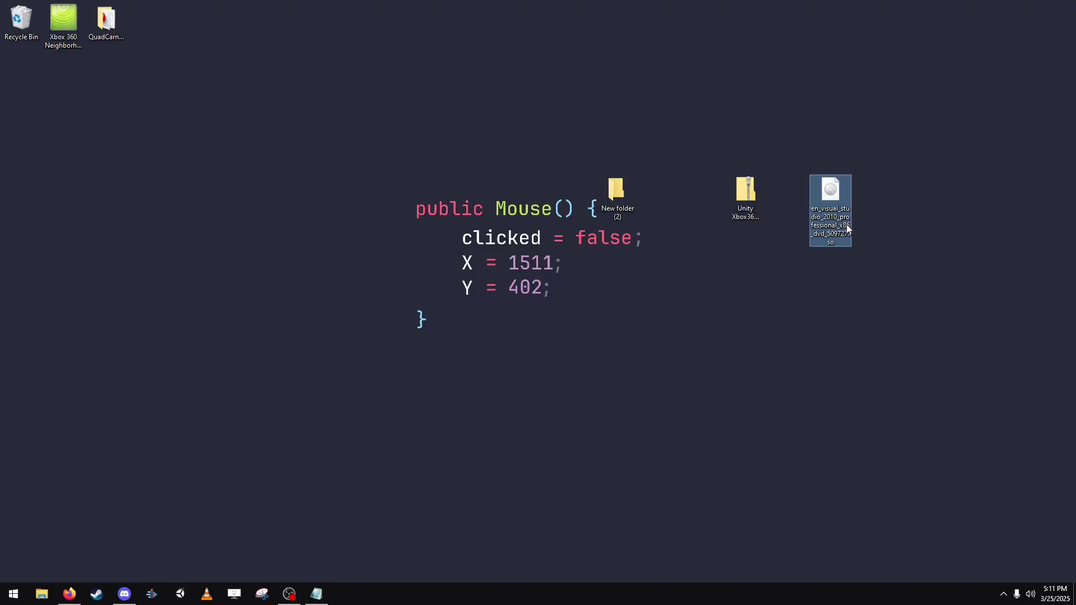
drag(833, 186, 618, 185)
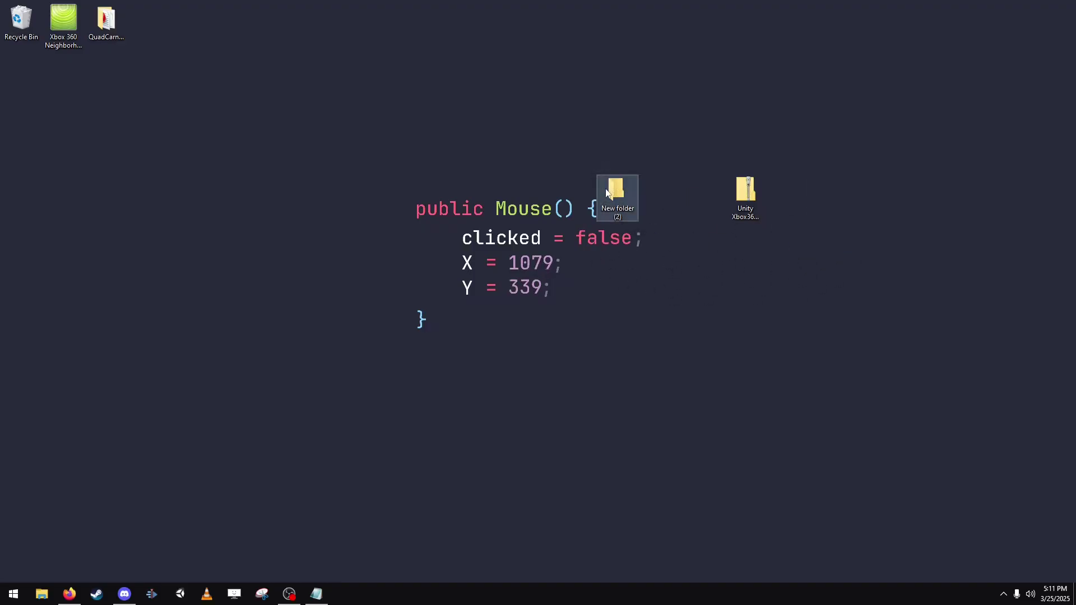
- Open the new folder and mount the Visual Studio 2010 Professional disc image
double_click(623, 190)
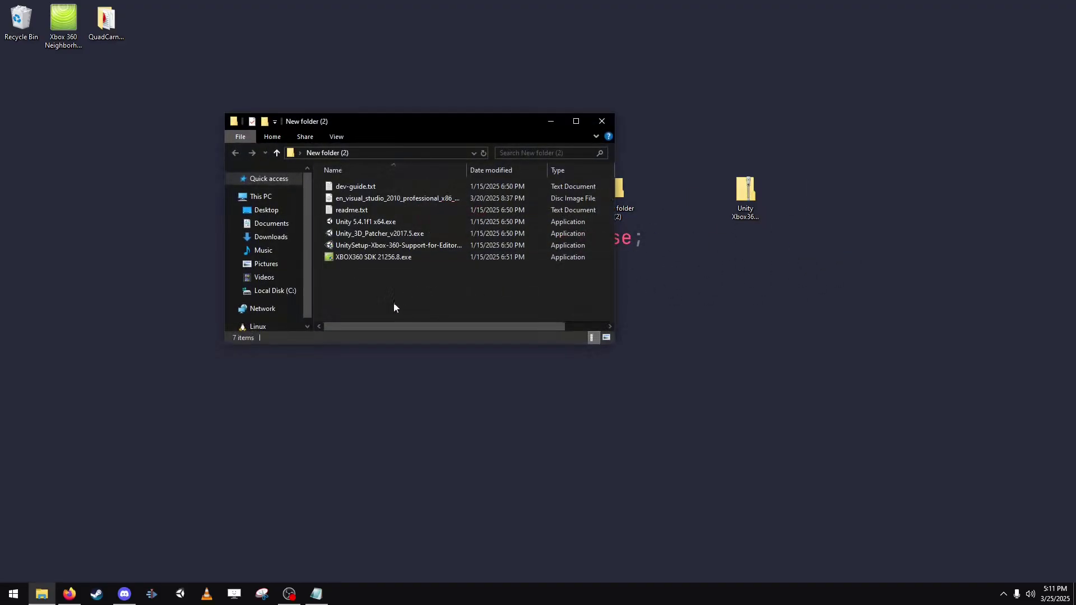
right_click(416, 199)
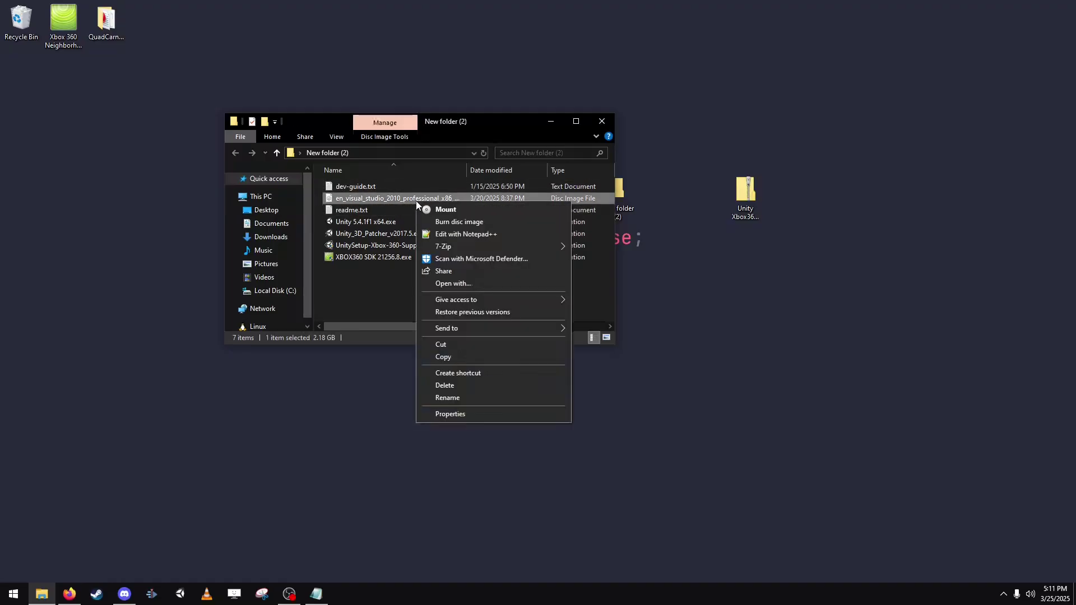
click(455, 210)
click(572, 309)
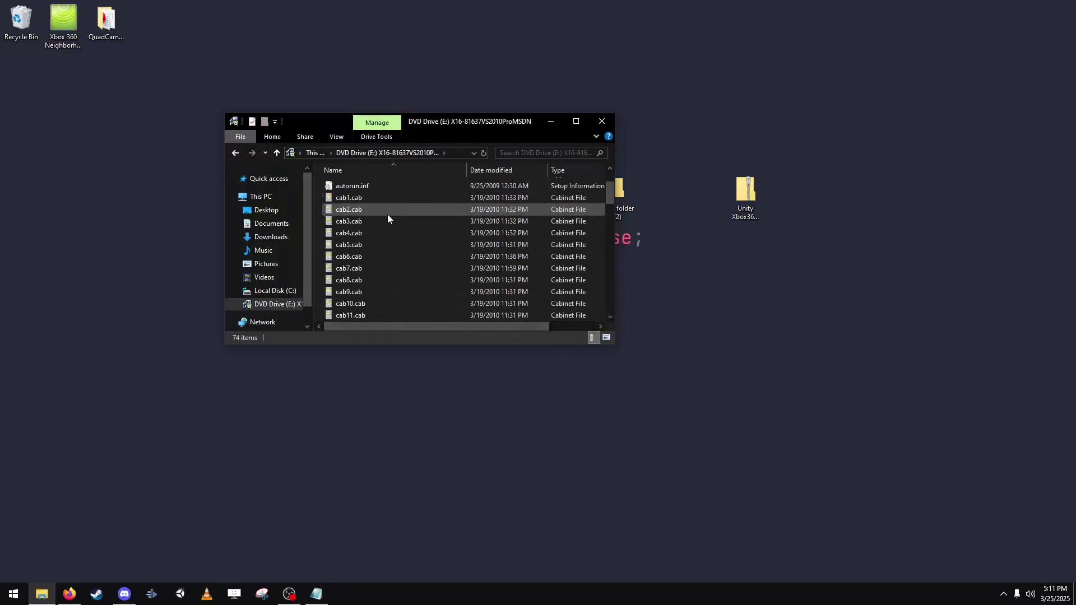
- Run the autorun application on the mounted Visual Studio DVD drive as administrator
click(362, 234)
right_click(362, 235)
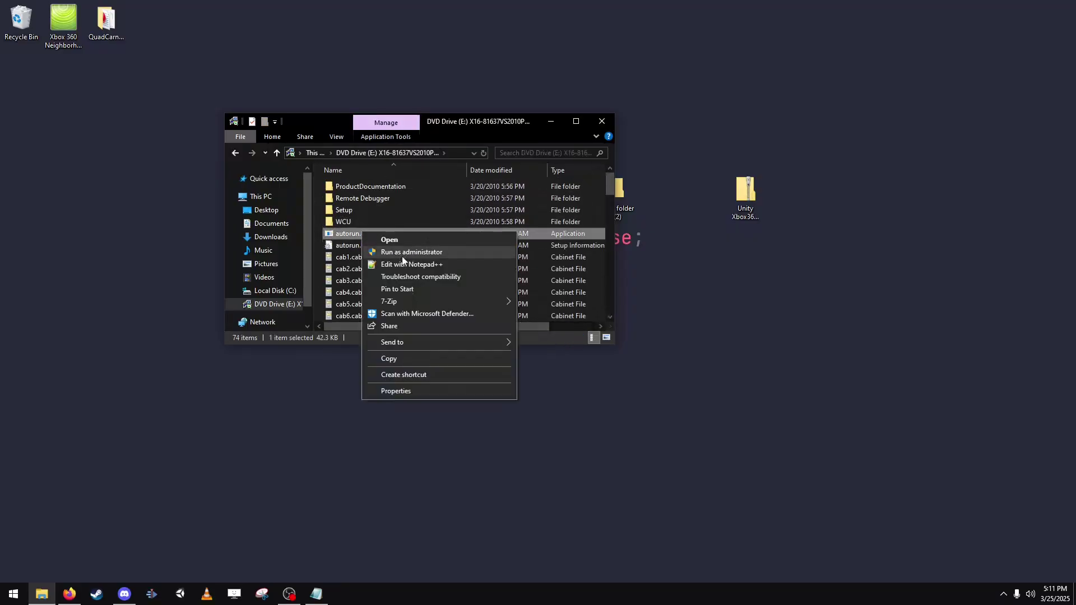
click(404, 253)
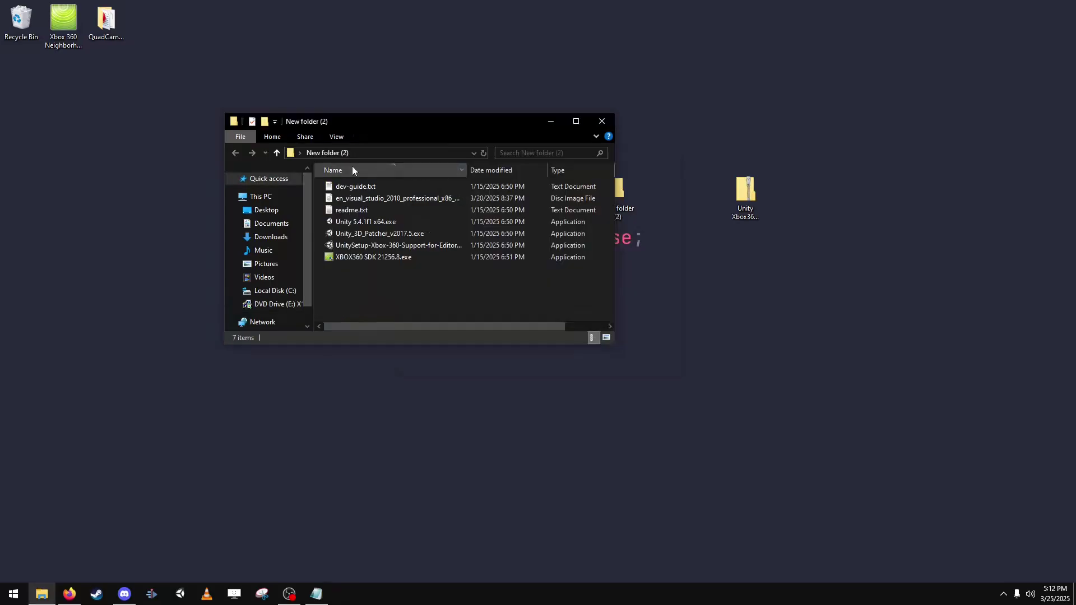
- Run XBOX360 SDK 21256.8.exe as administrator and proceed through its setup with the Full Installation option
right_click(379, 257)
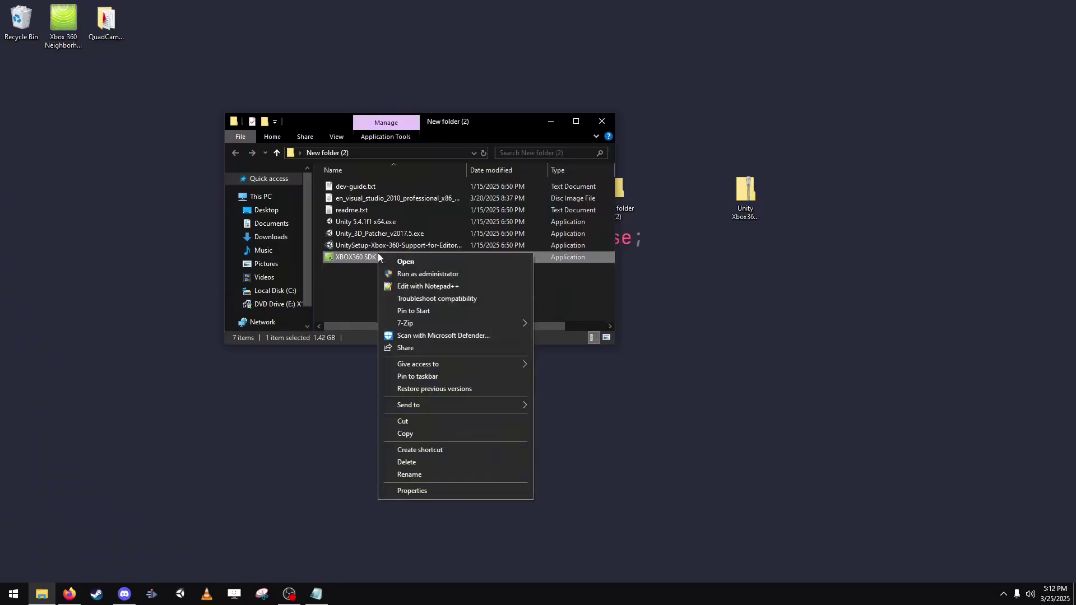
click(427, 275)
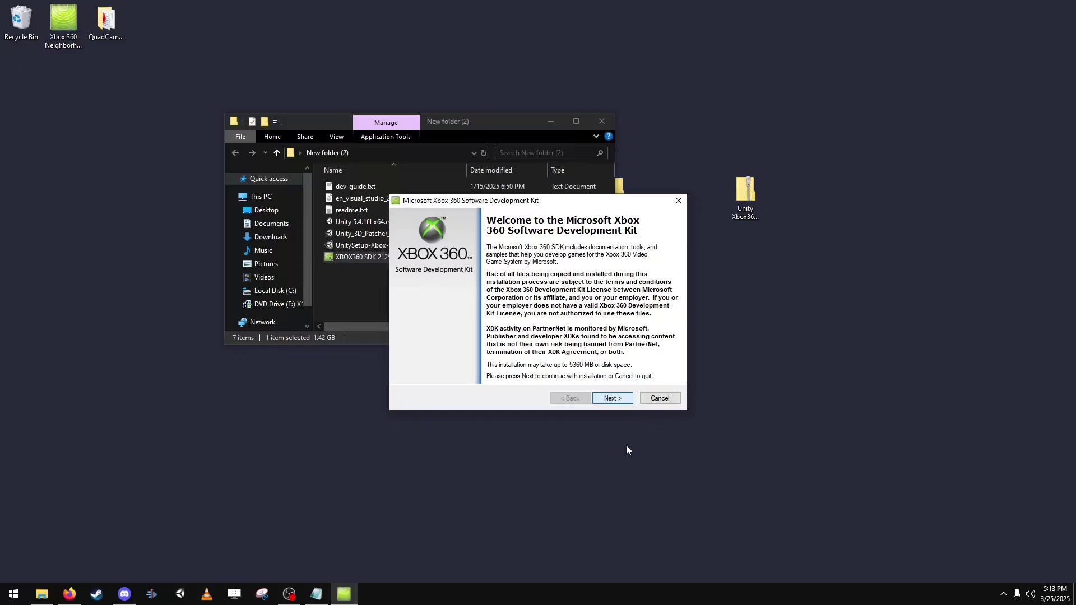
click(612, 402)
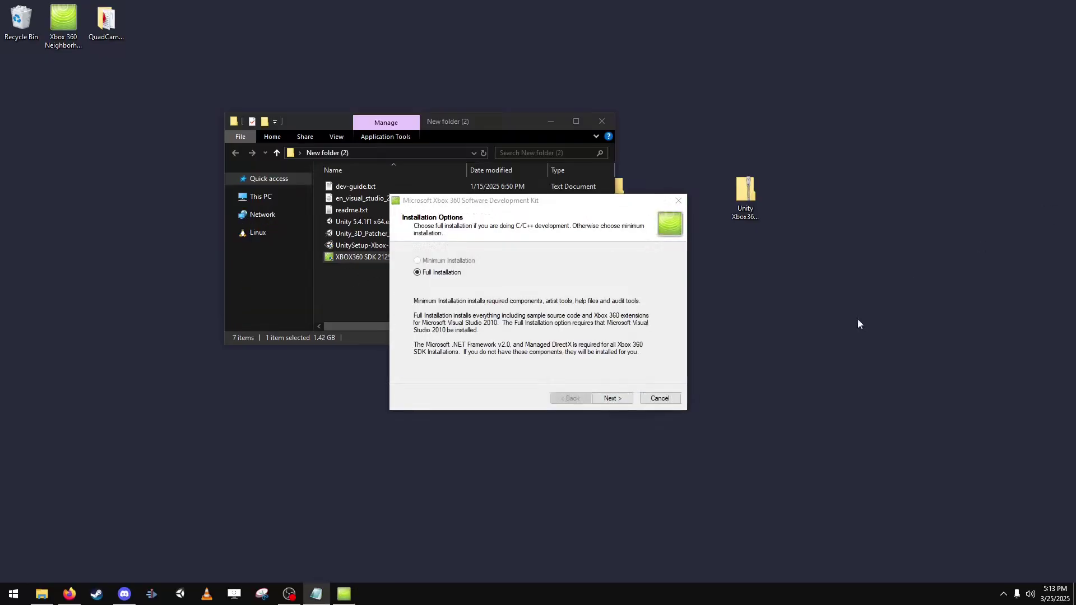
click(612, 399)
- Open Xbox 360 Neighborhood and view the name or IP address page of the Add Xbox 360 wizard, then cancel it
drag(63, 25, 702, 196)
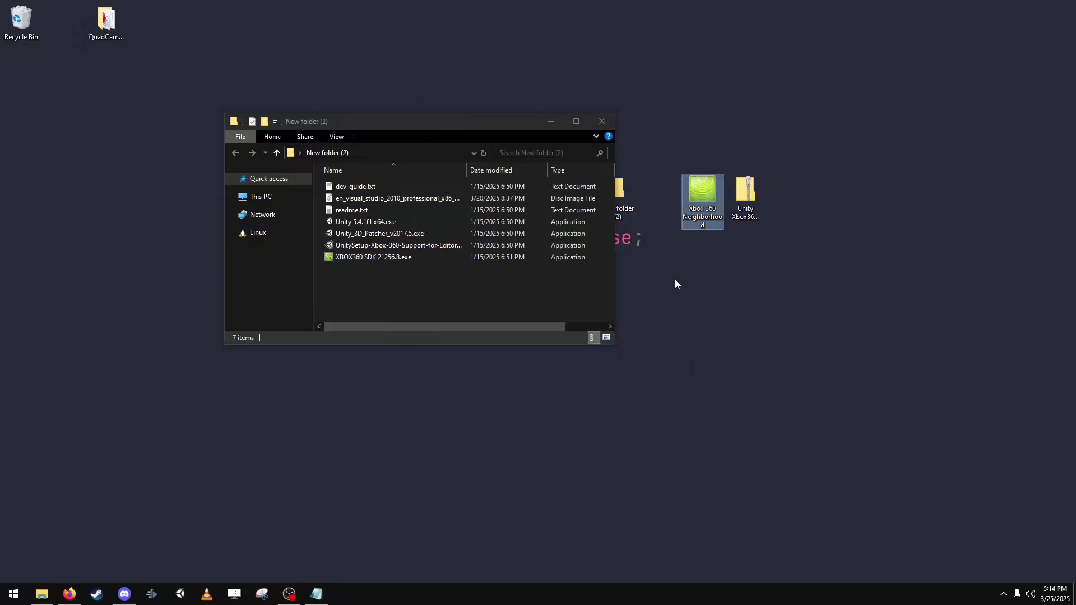
double_click(697, 196)
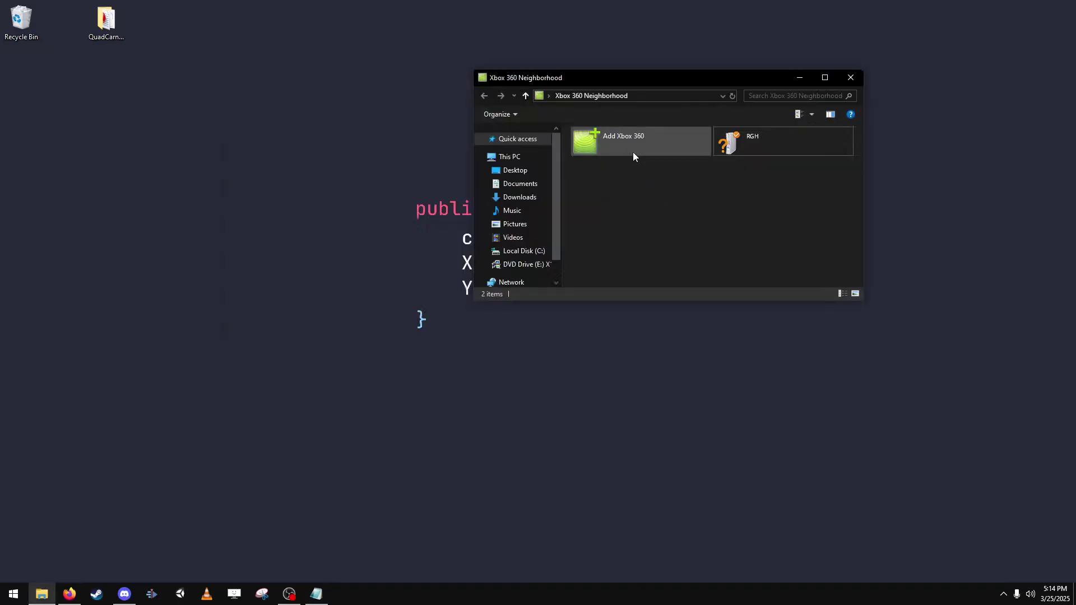
right_click(622, 148)
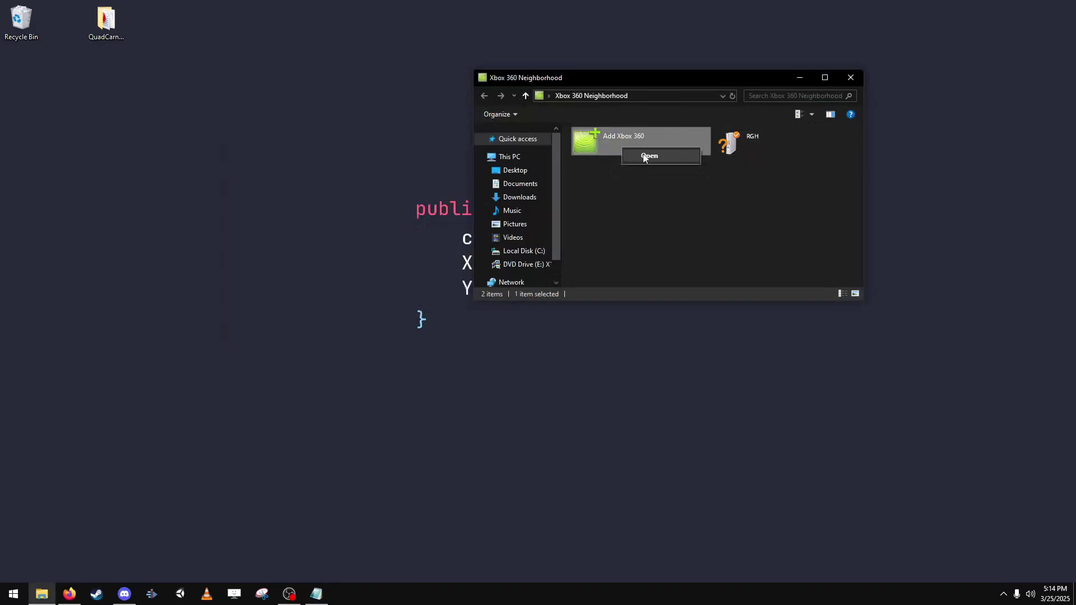
click(647, 156)
click(208, 208)
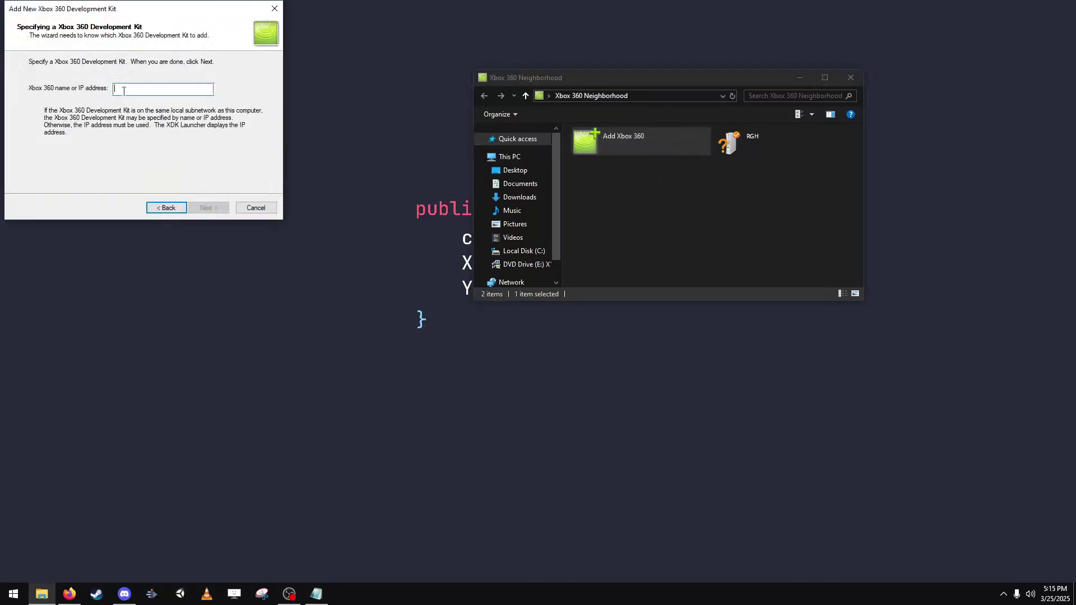
click(270, 210)
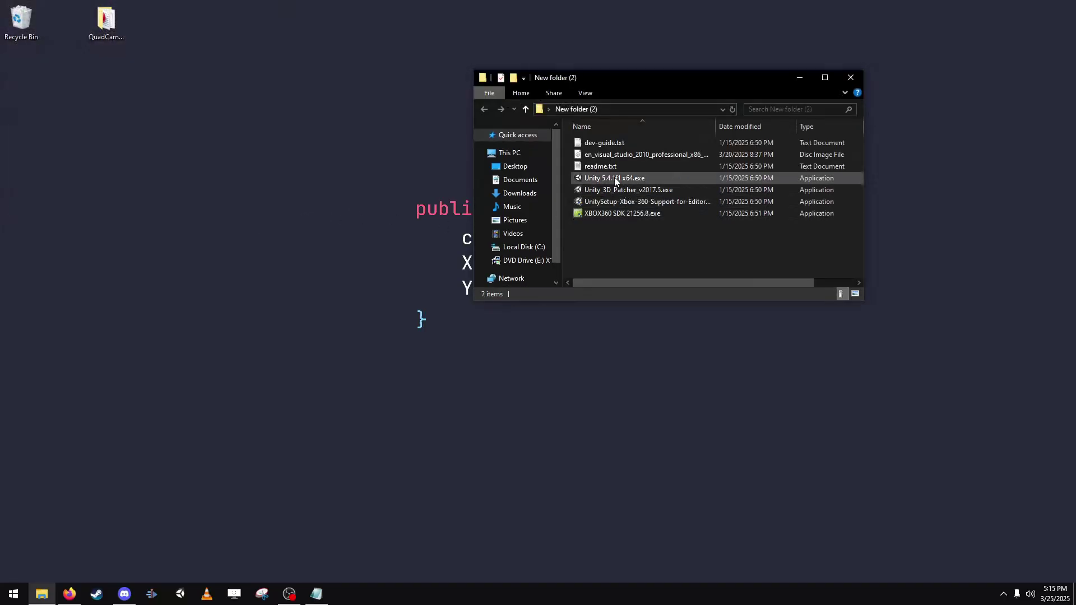
- Launch the Unity 5.4.1f1 x64.exe installer from the new folder
click(615, 179)
double_click(614, 177)
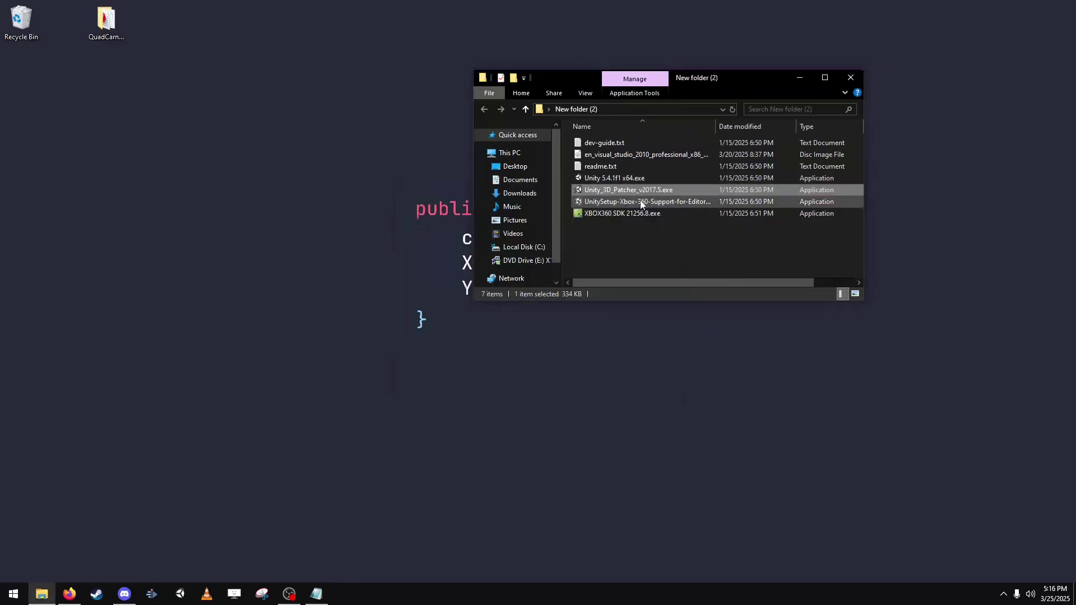
- Run Unity_3D_Patcher_v2017.5.exe as administrator and open its browser for the folder containing Unity.exe
right_click(649, 190)
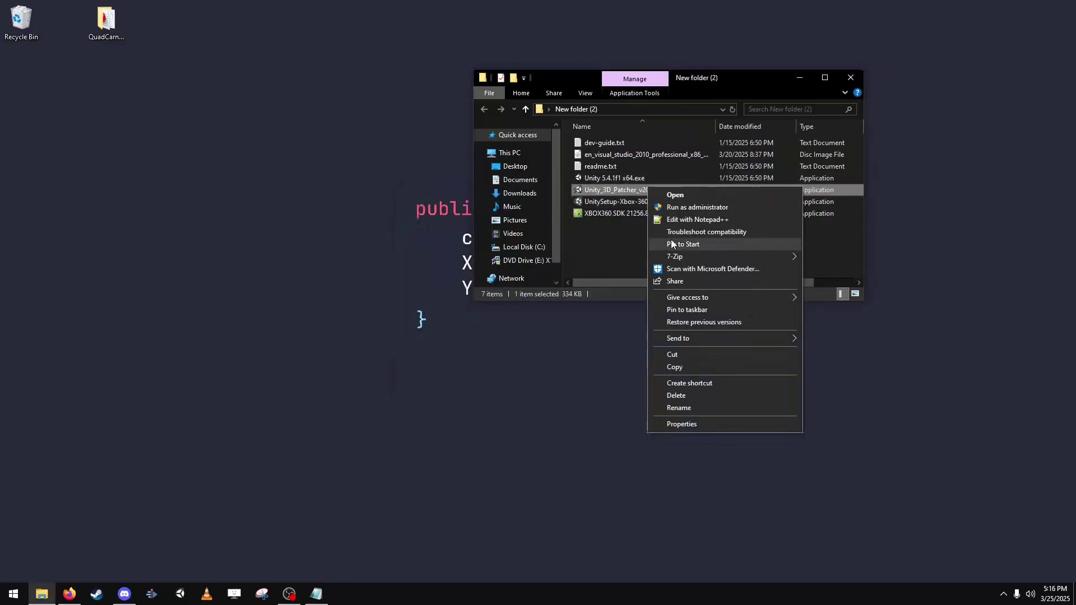
click(698, 208)
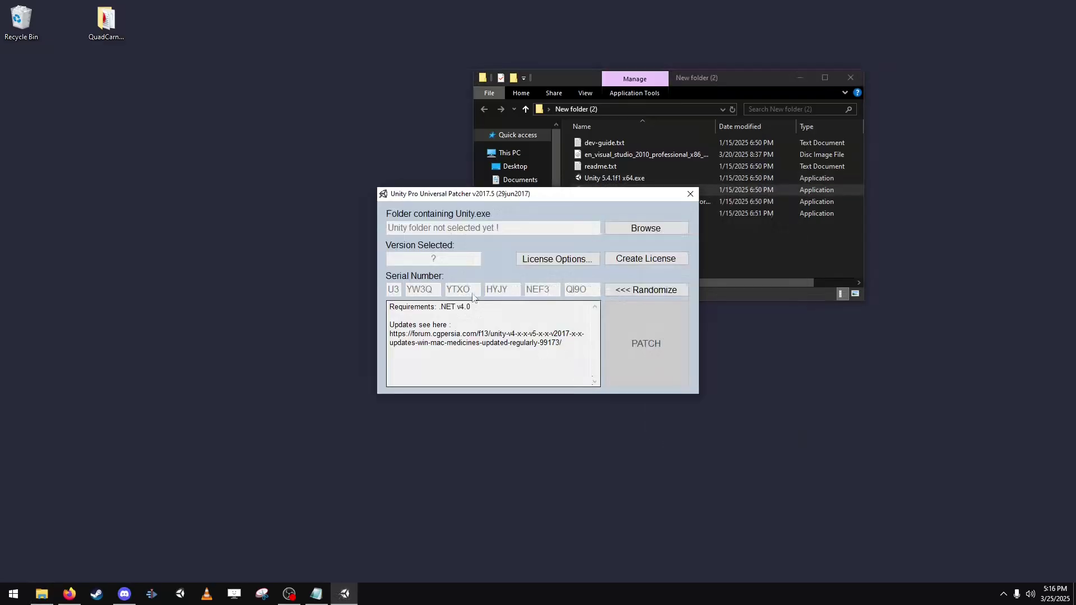
click(647, 230)
scroll(527, 362, down, 2)
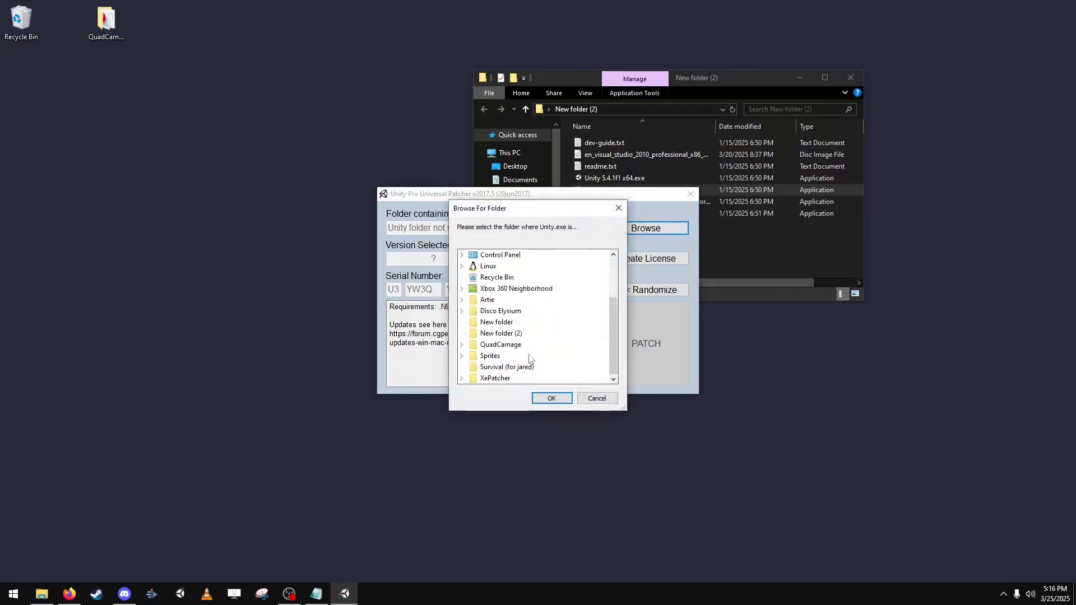
scroll(520, 366, up, 2)
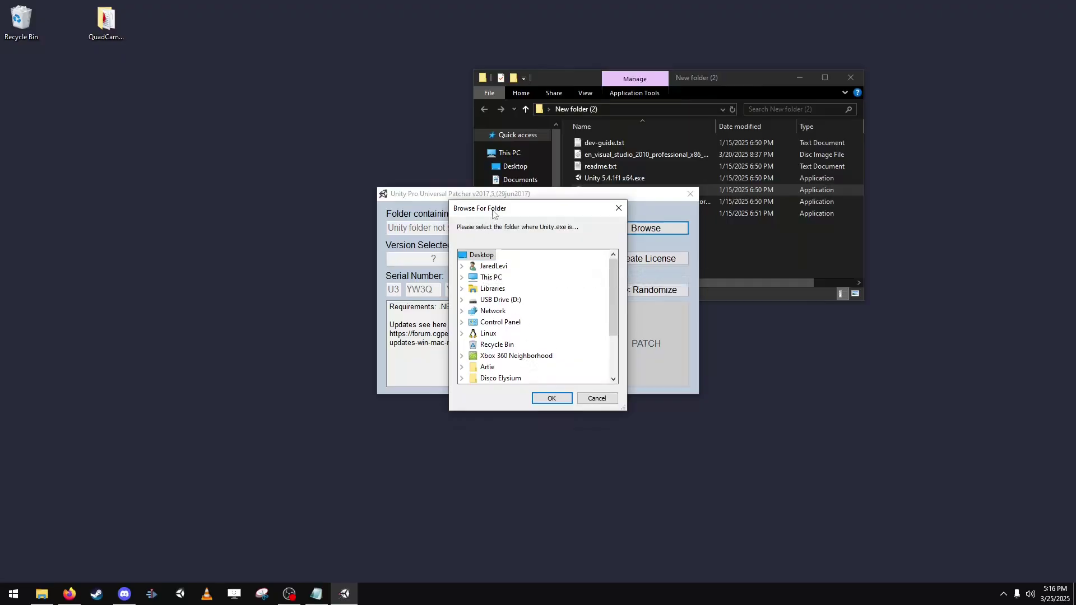
- Choose C:\Program Files\Unity\Editor as the folder containing Unity.exe and close the patcher
drag(493, 210, 218, 150)
click(218, 216)
scroll(239, 294, down, 3)
scroll(245, 283, up, 2)
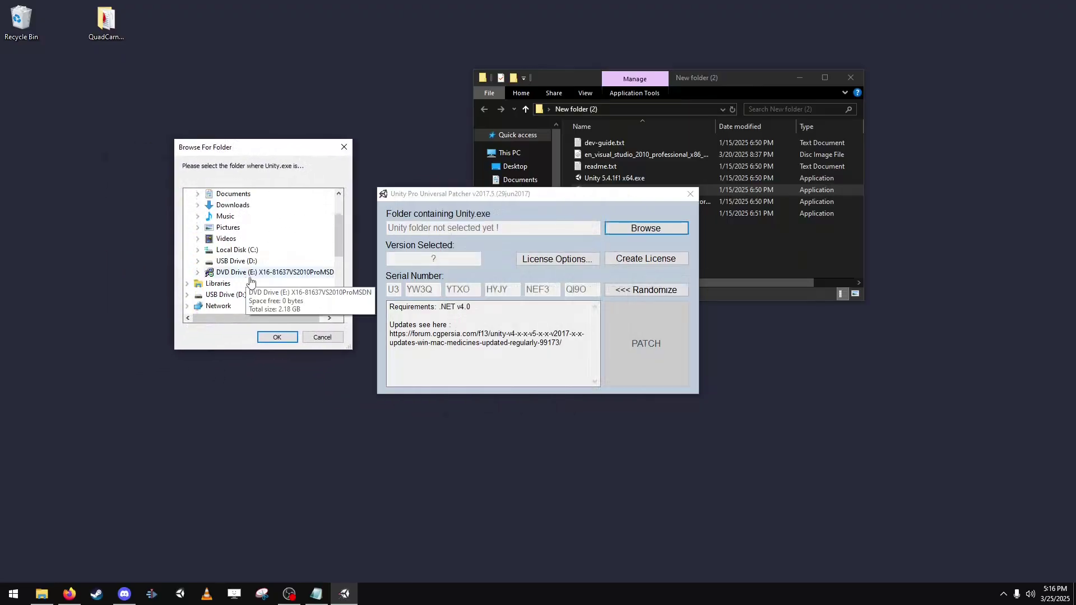
double_click(241, 255)
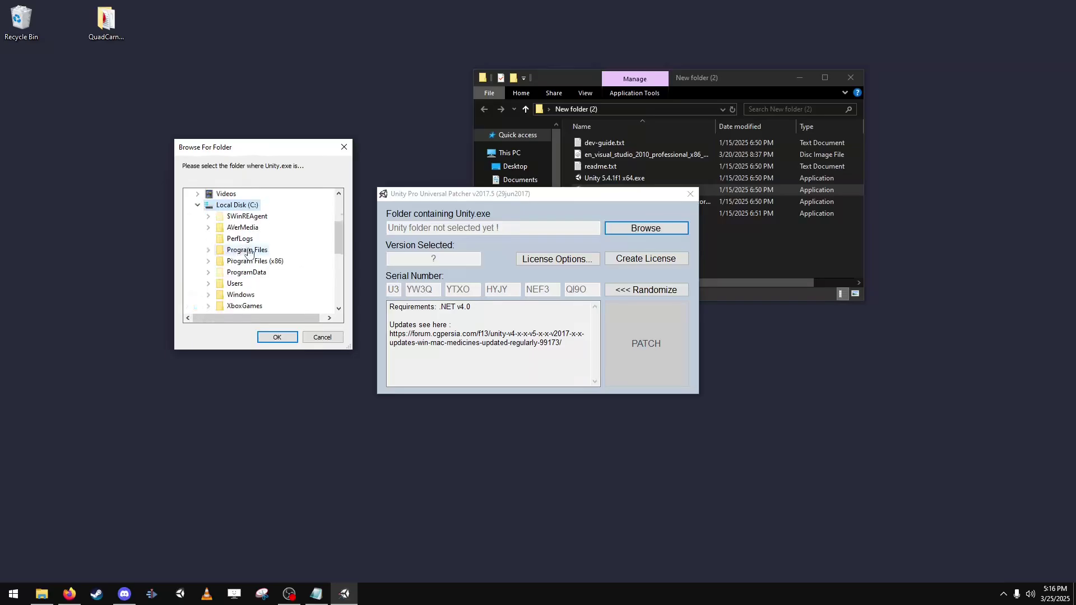
click(209, 250)
drag(339, 222, 344, 256)
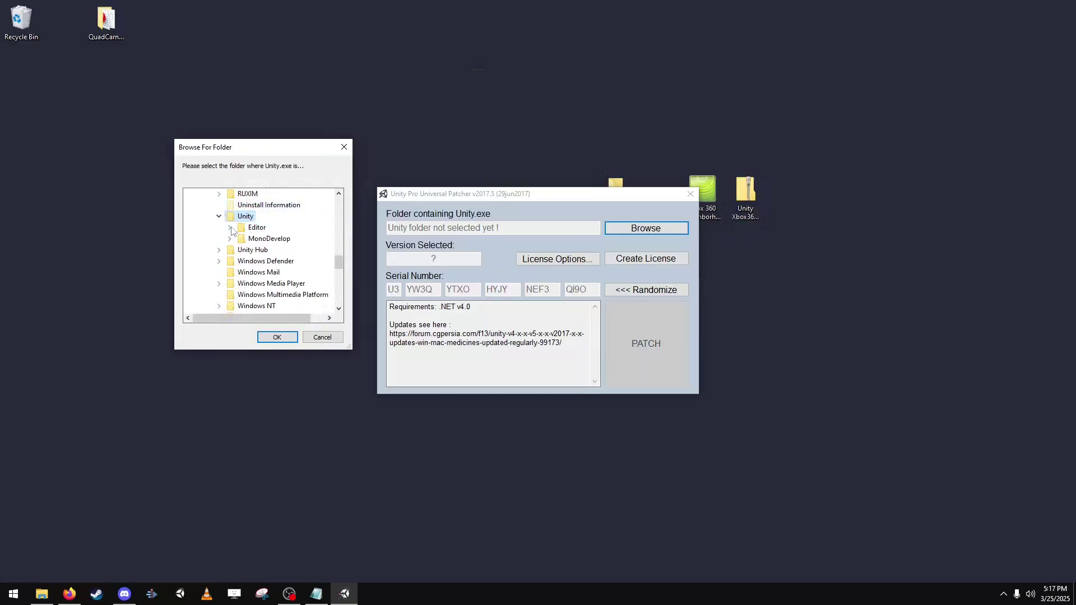
click(230, 227)
click(258, 228)
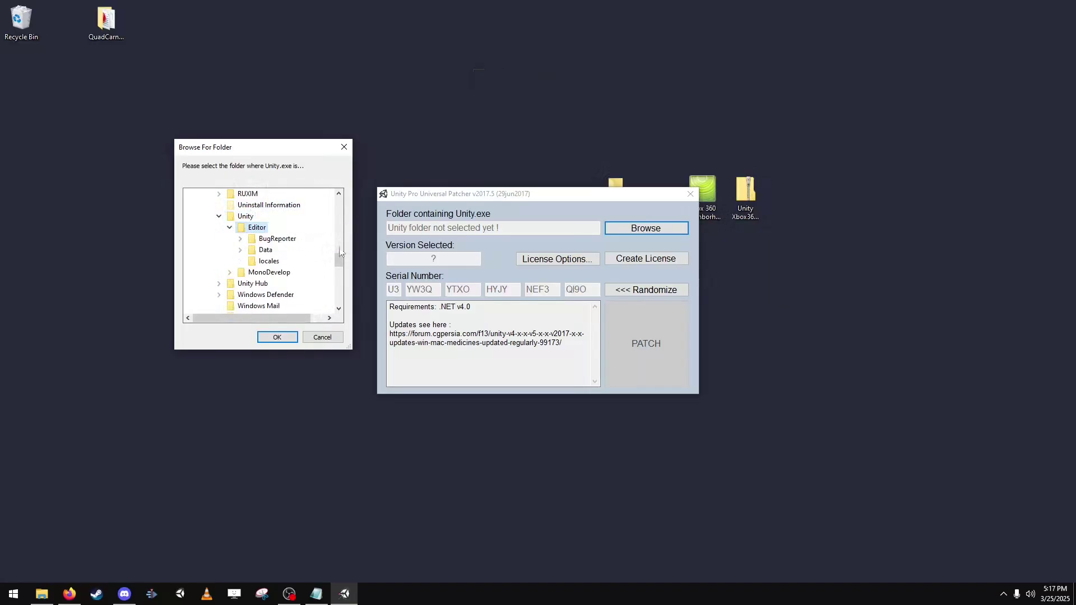
click(277, 337)
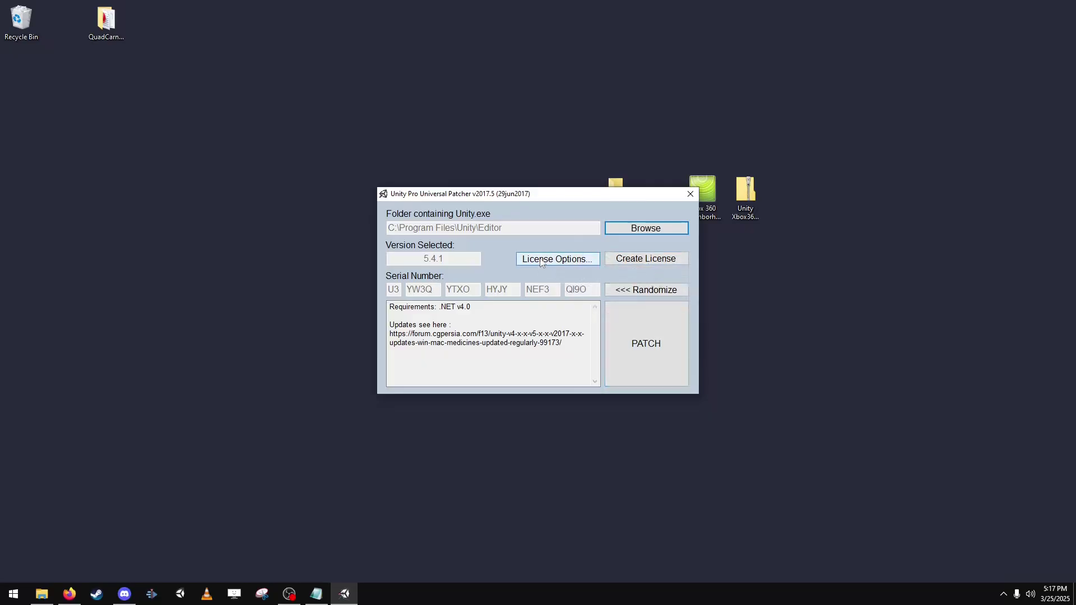
click(689, 194)
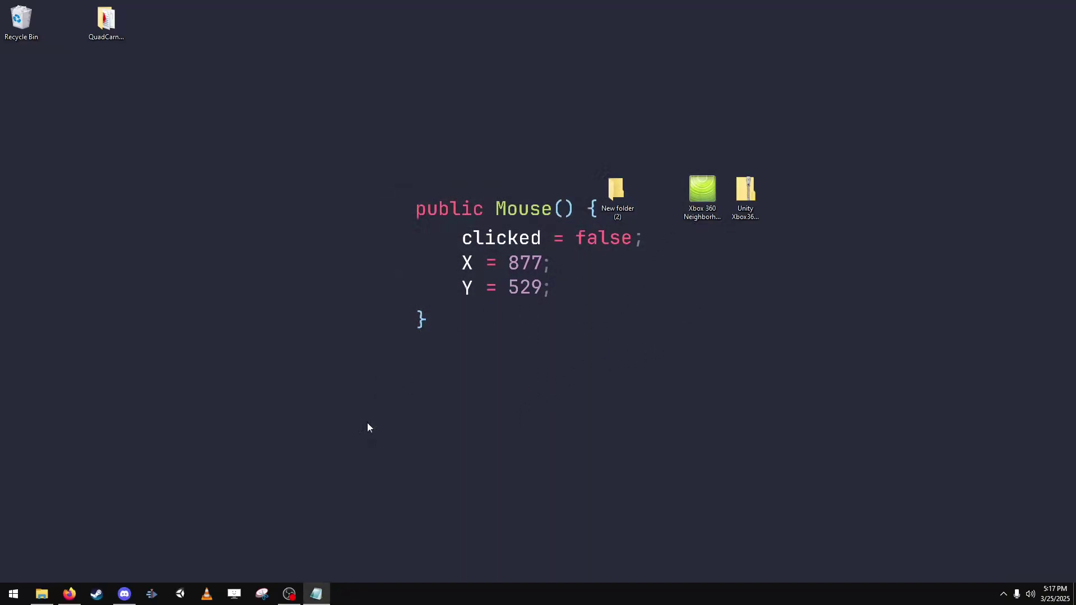
- Open New folder (2) from the desktop and select the UnitySetup-Xbox-360-Support-for-Editor-5.4.1f1.exe installer
double_click(617, 192)
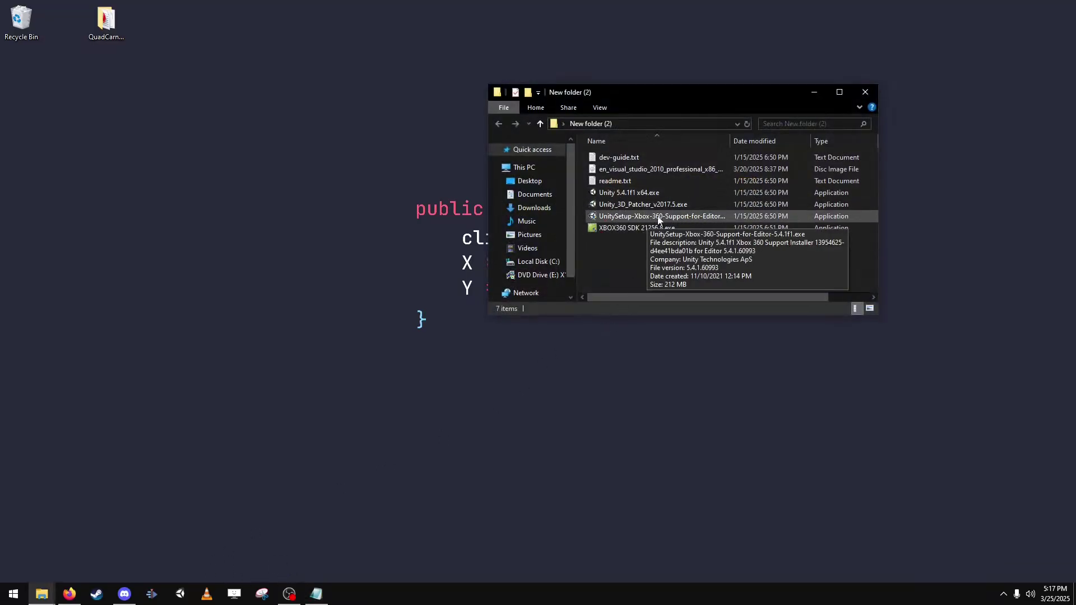
click(639, 221)
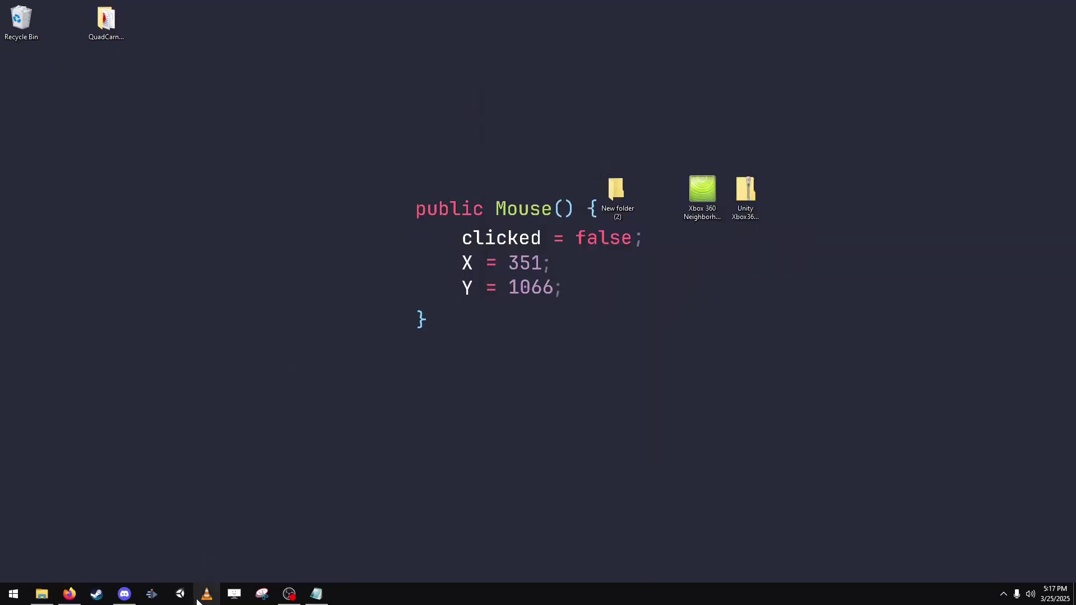
- Launch Unity 5.4.1f1 and create a new 3D project named Xbox 360 Test
right_click(173, 590)
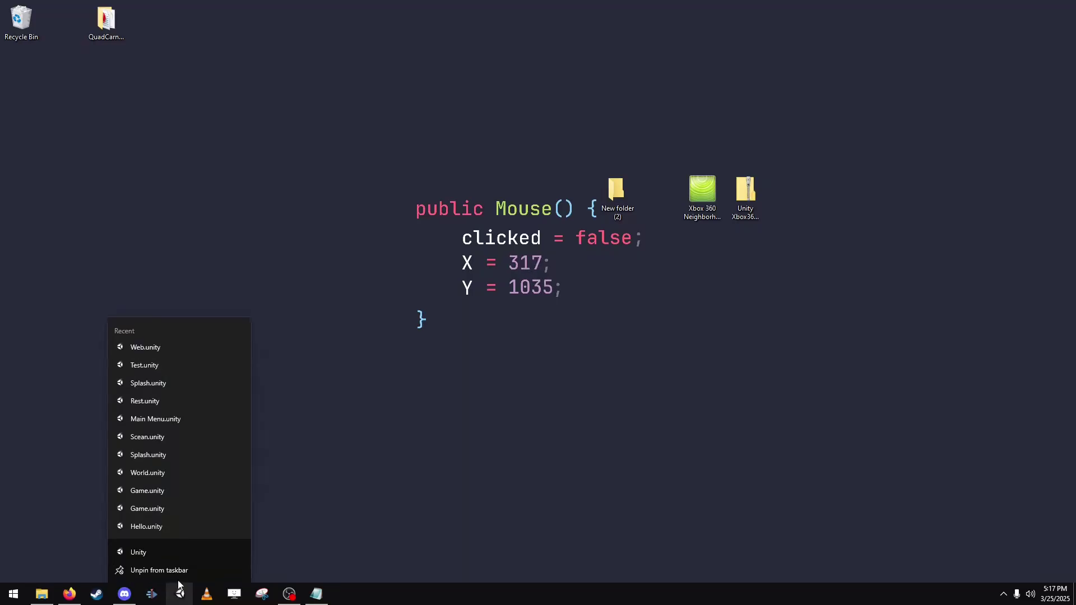
click(185, 591)
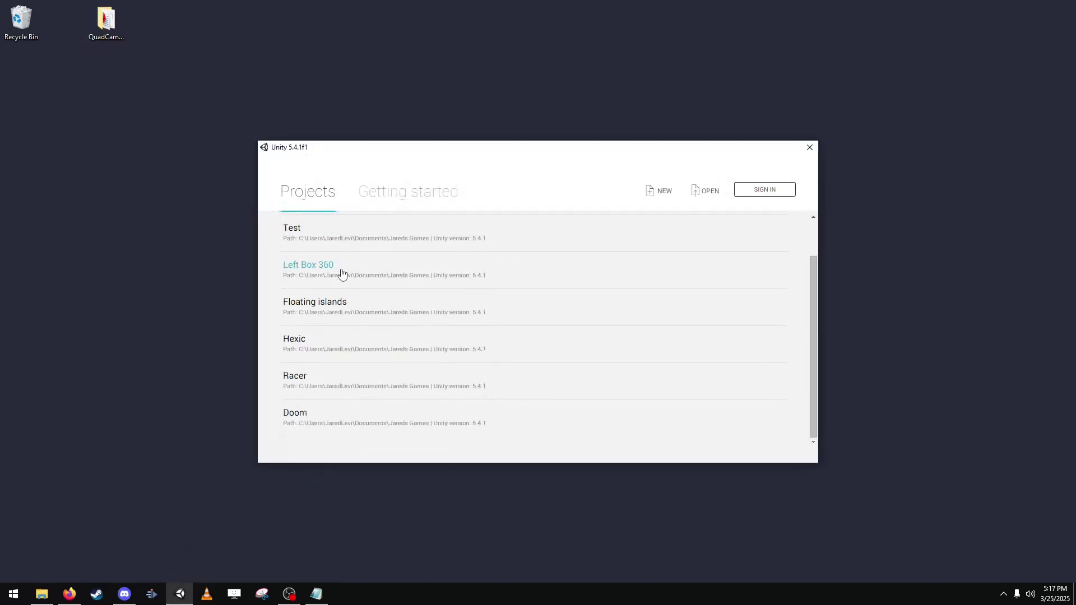
scroll(340, 273, up, 2)
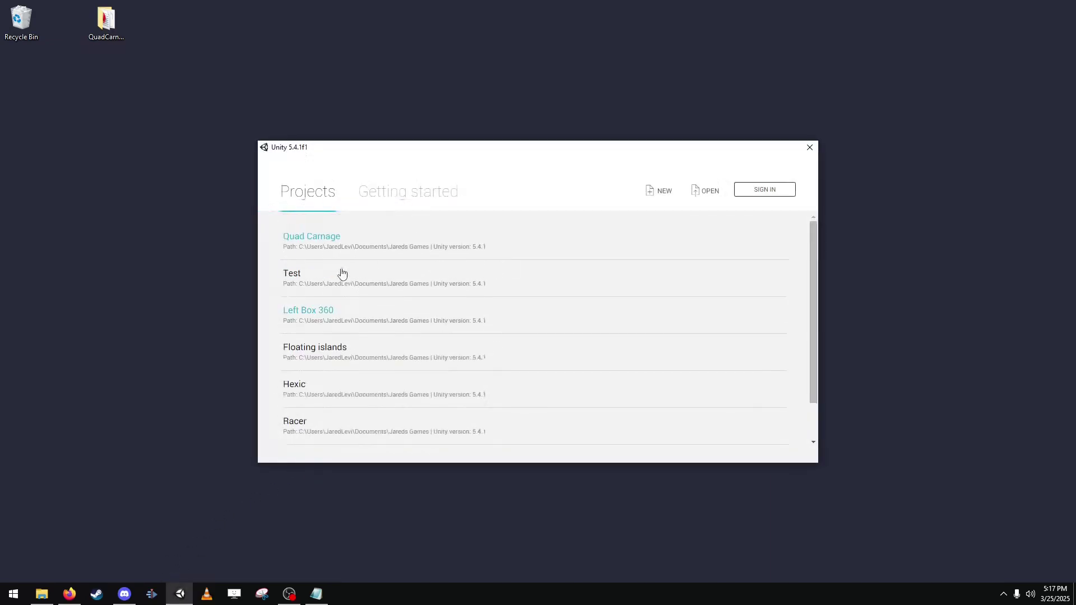
click(662, 193)
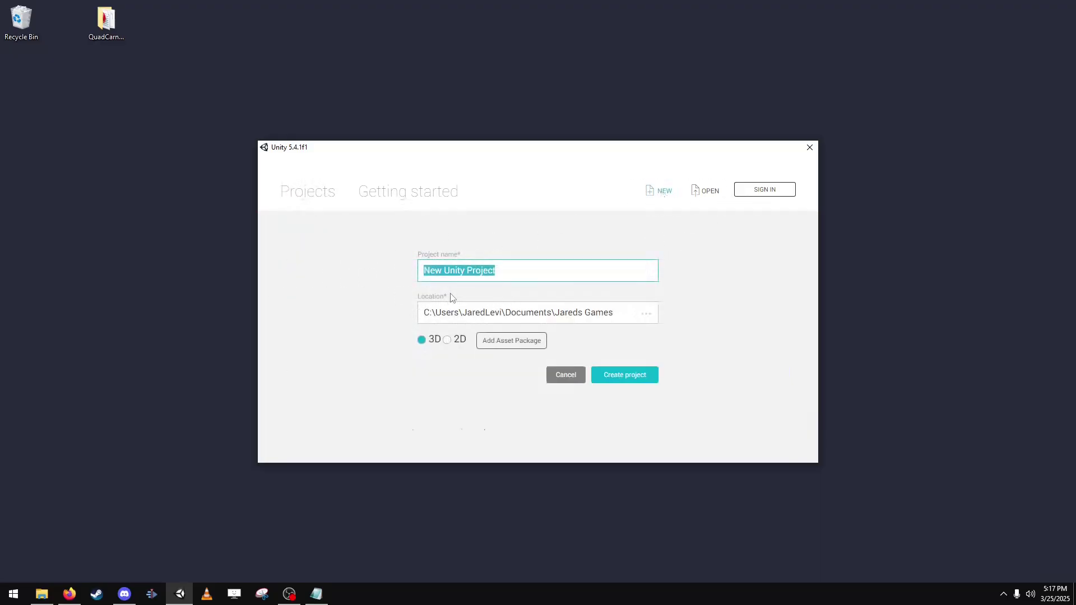
key(BackSpace)
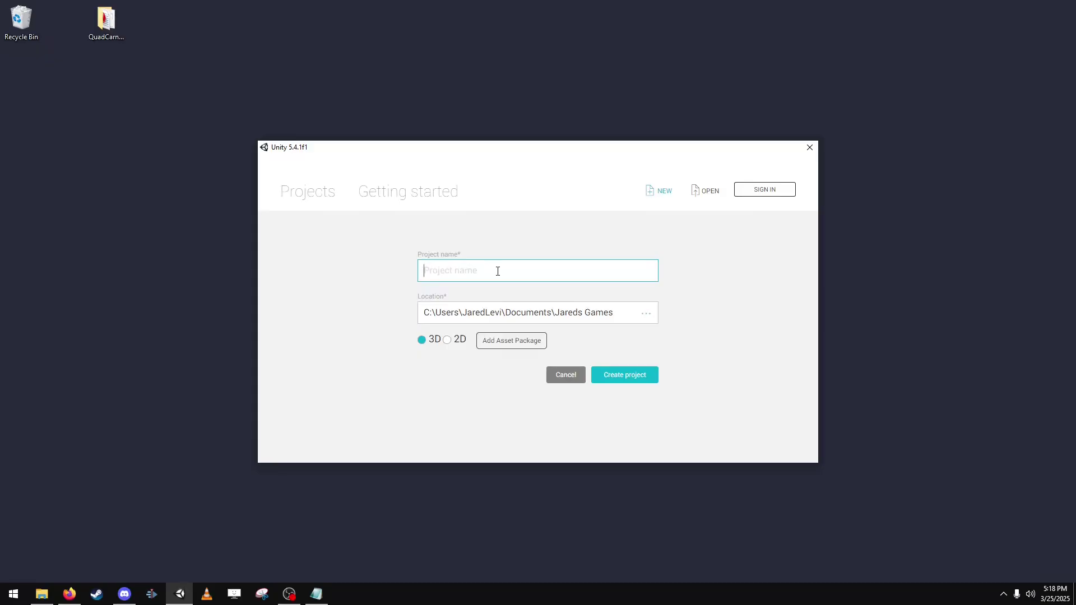
text(Xbox 360 Test)
click(620, 376)
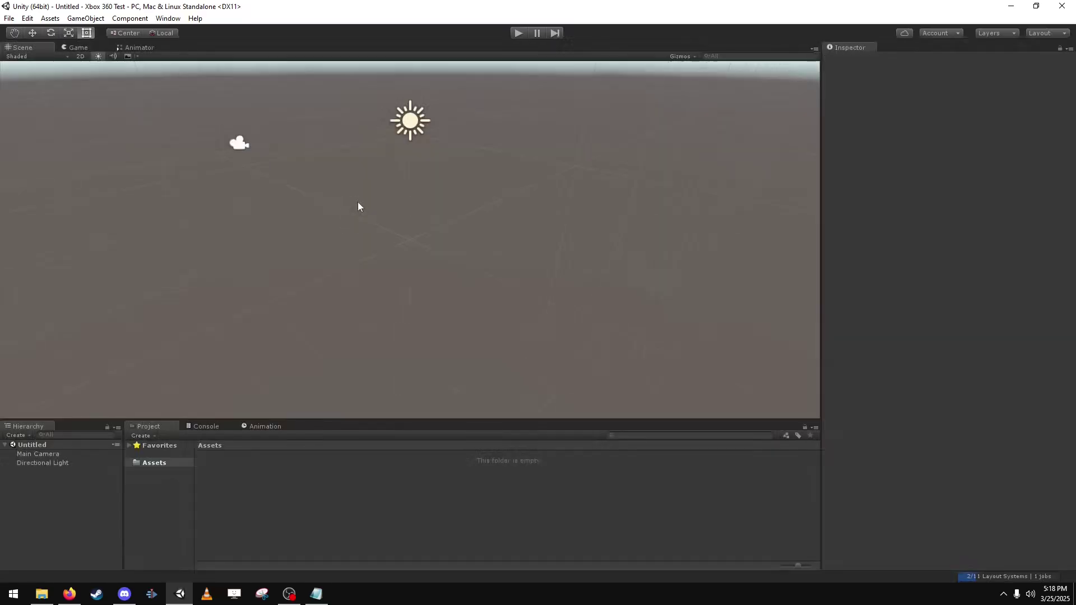
- Look over the new scene and examine the Main Camera's properties
scroll(422, 219, down, 2)
scroll(422, 219, up, 1)
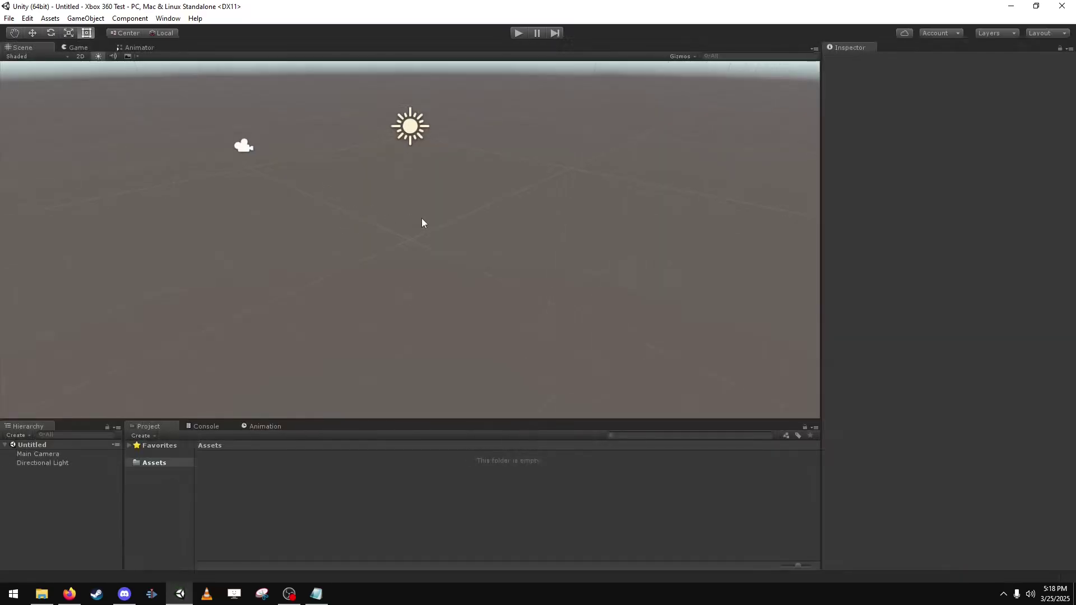
scroll(425, 216, down, 4)
mouse_move(449, 151)
middle_down()
mouse_move(440, 261)
mouse_move(457, 160)
middle_up()
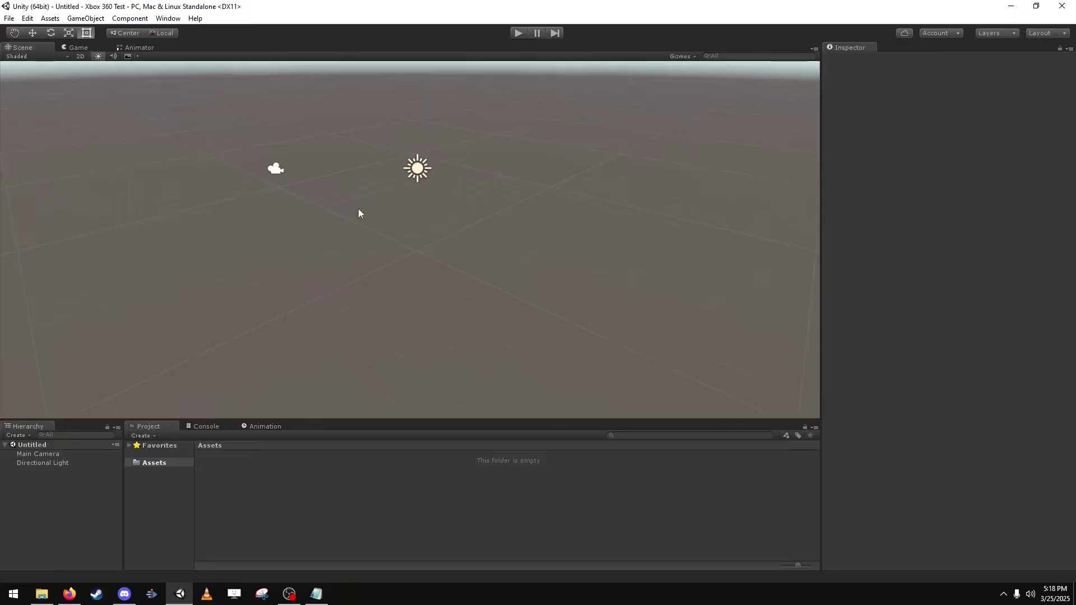
click(275, 169)
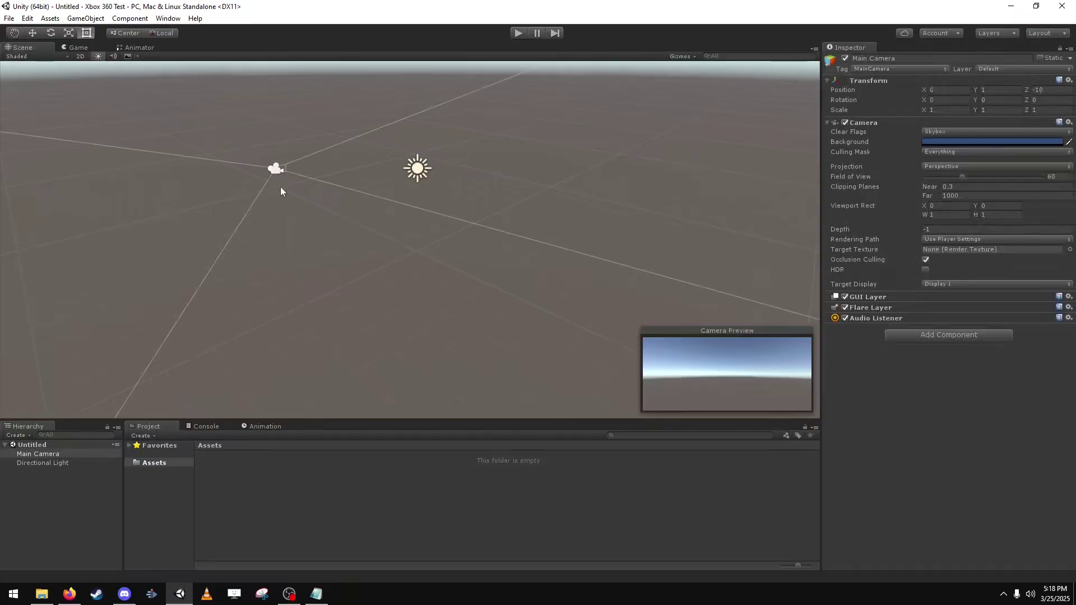
click(81, 482)
click(35, 454)
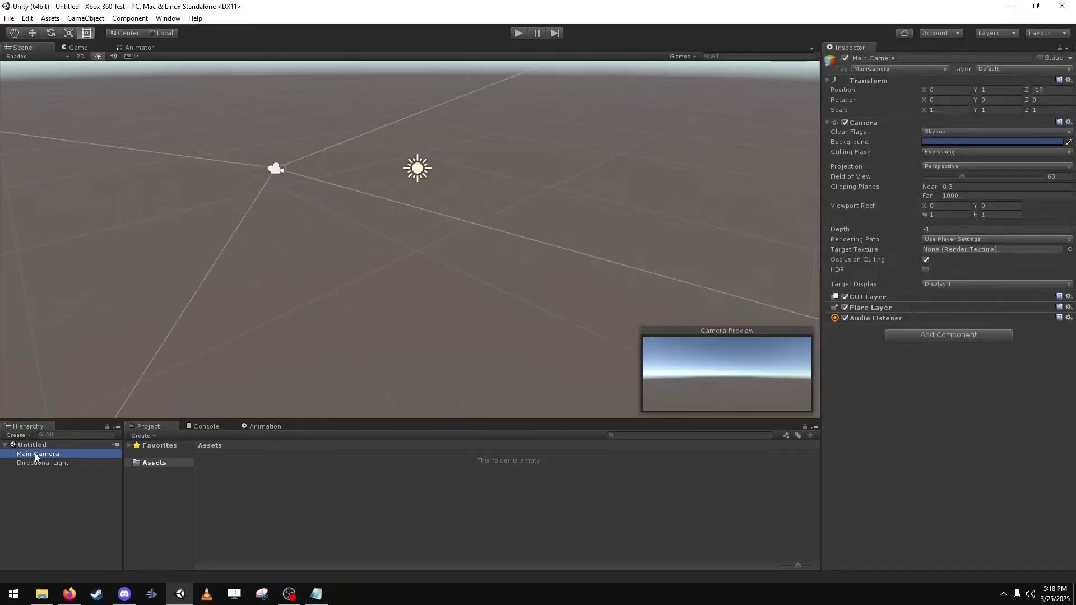
click(92, 500)
- Save the current scene as Test in the project's Assets folder
click(13, 19)
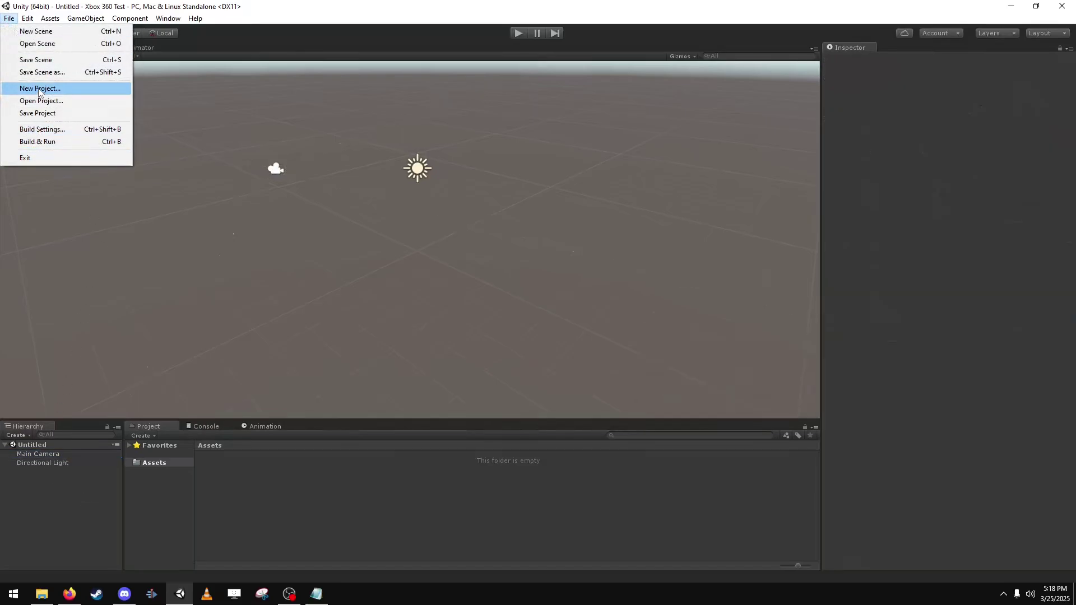
click(37, 60)
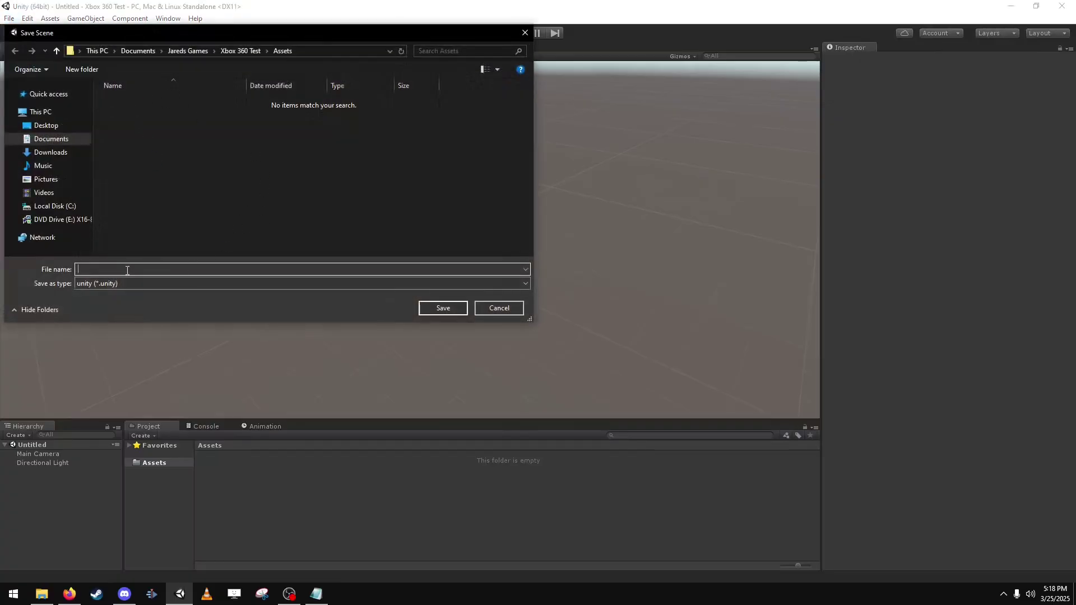
text(Test)
key(Return)
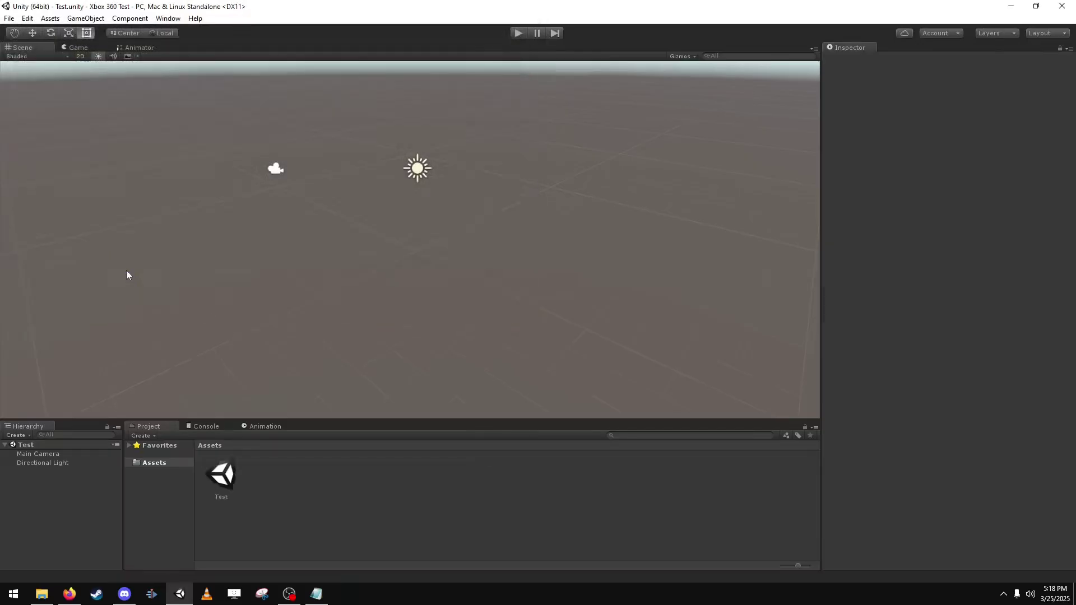
- Switch the project's build platform to Xbox 360 and set the build type to Master player
click(9, 18)
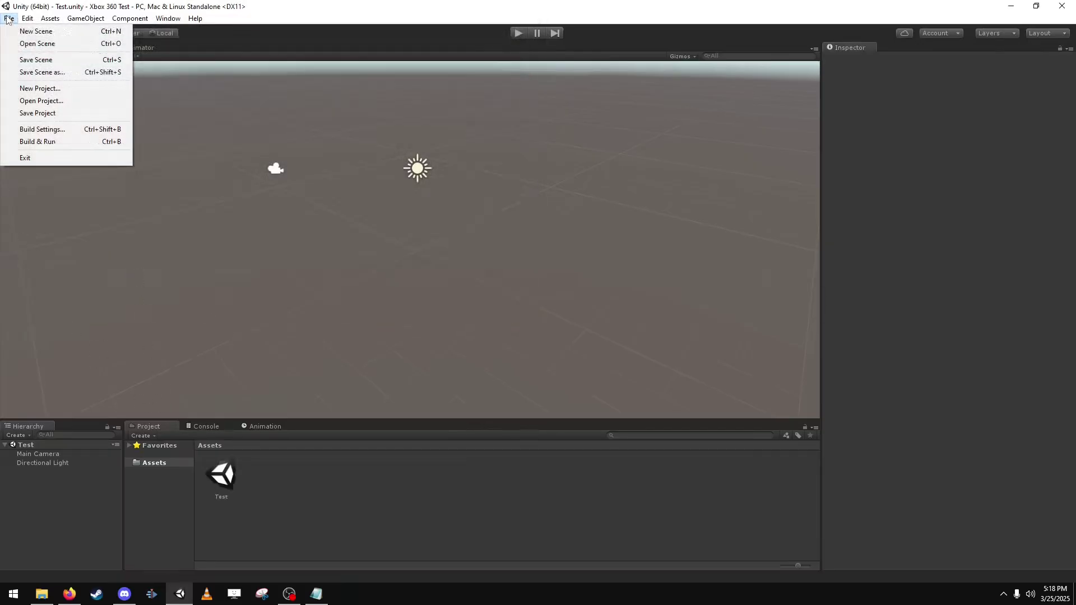
click(61, 132)
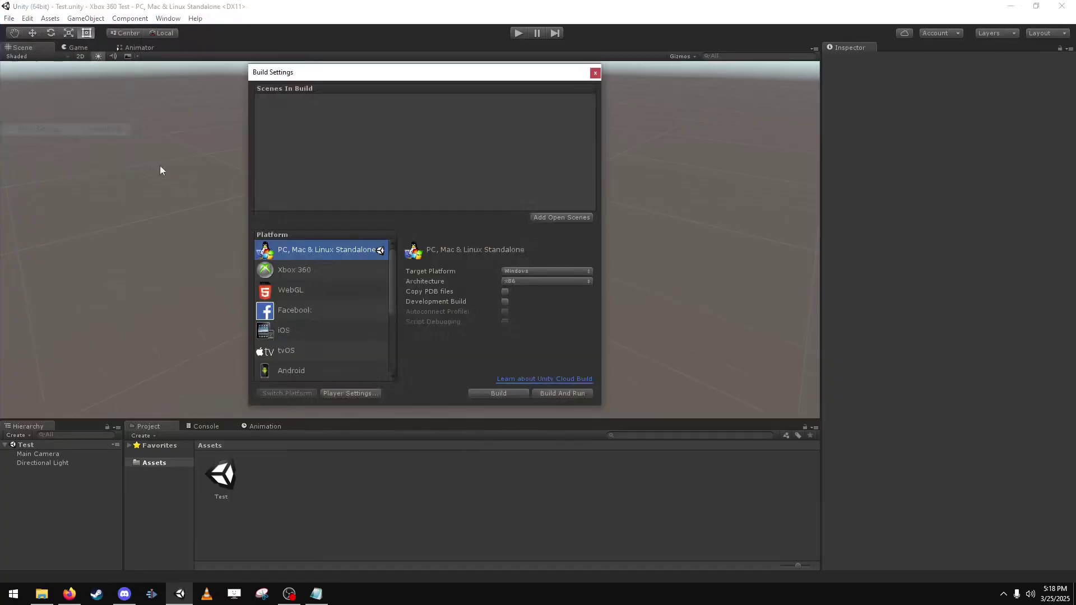
click(300, 271)
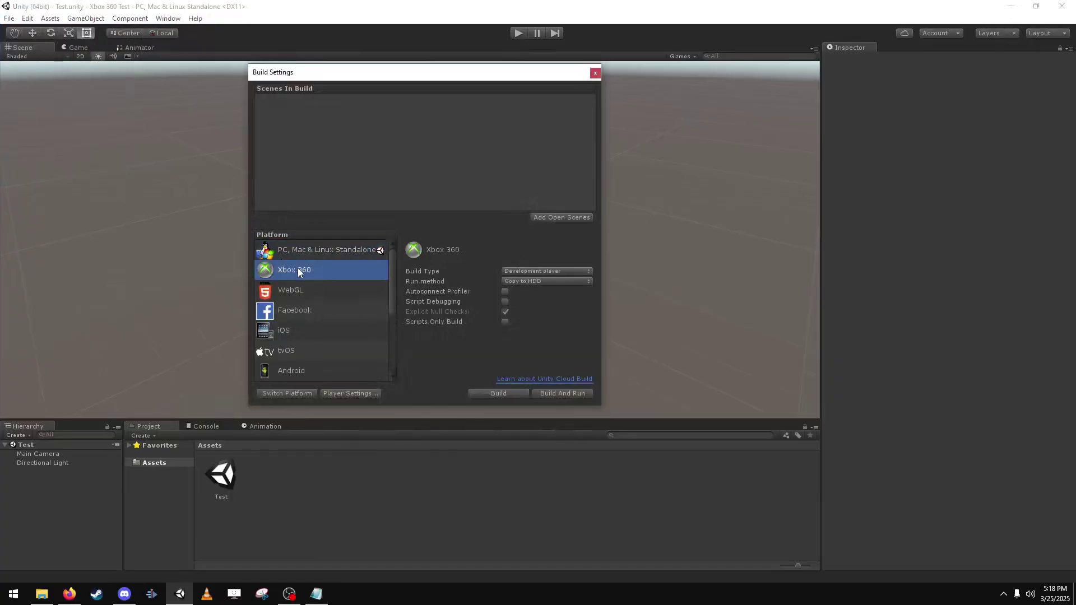
click(288, 395)
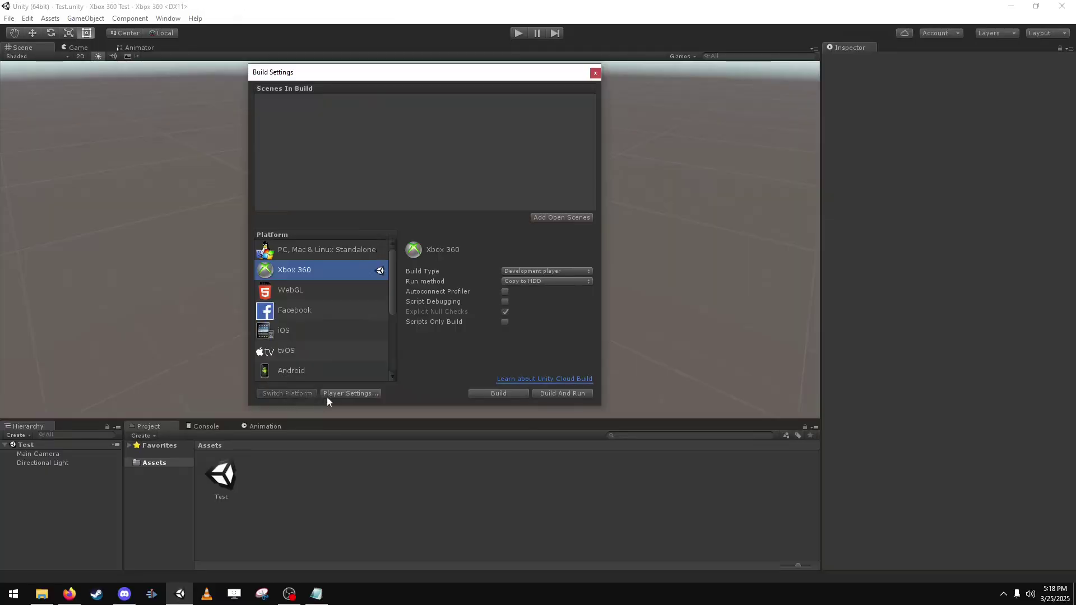
click(517, 270)
click(531, 297)
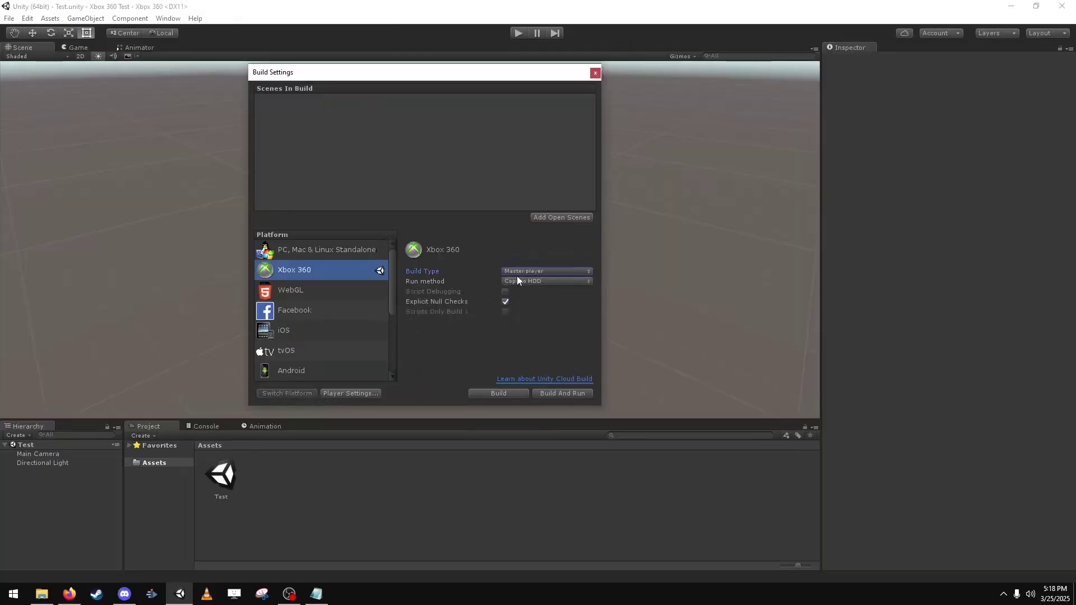
- Build the project for Xbox 360 into a new folder named Builds inside the Xbox 360 Test project folder
click(499, 394)
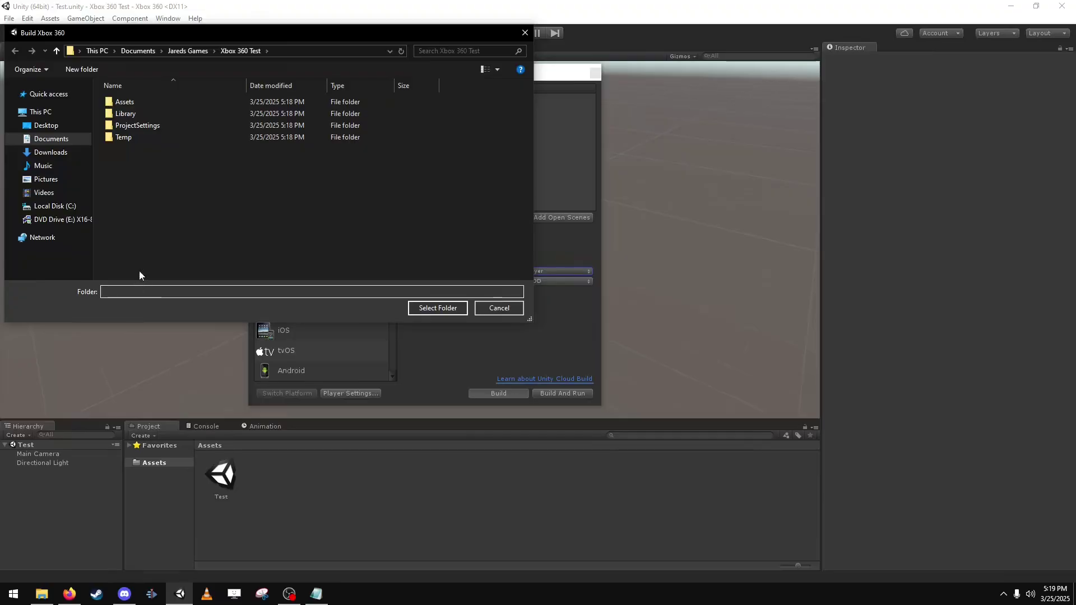
right_click(141, 247)
mouse_move(180, 382)
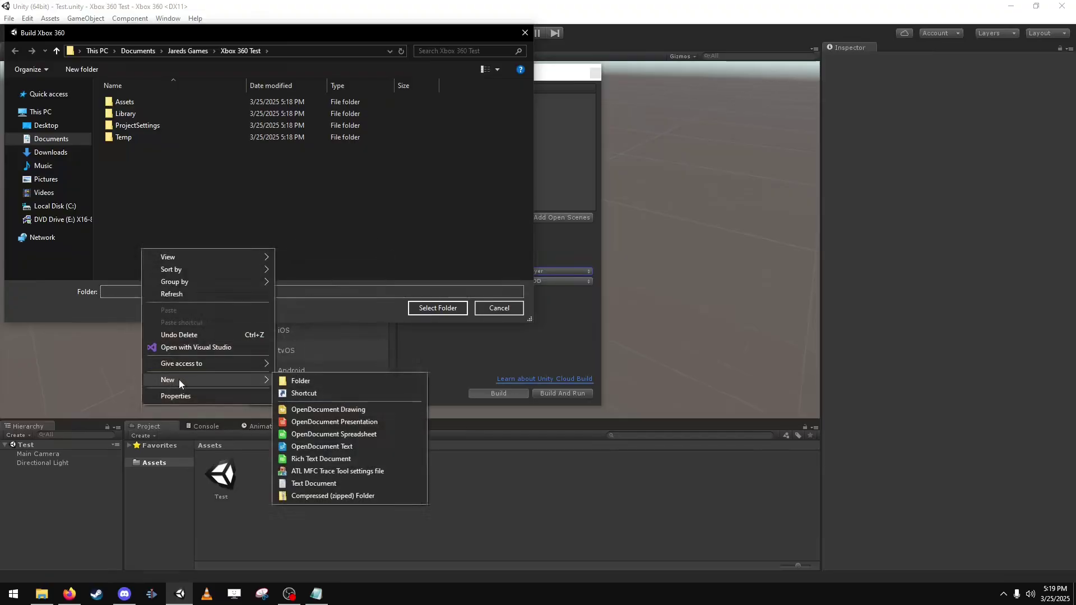
click(301, 381)
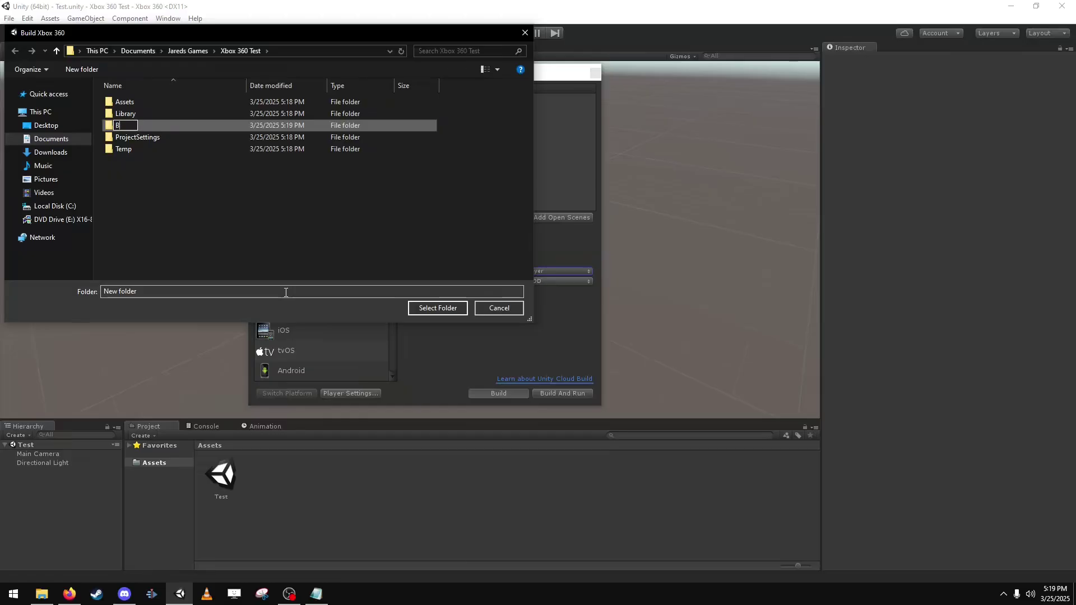
text(Builds)
key(Return)
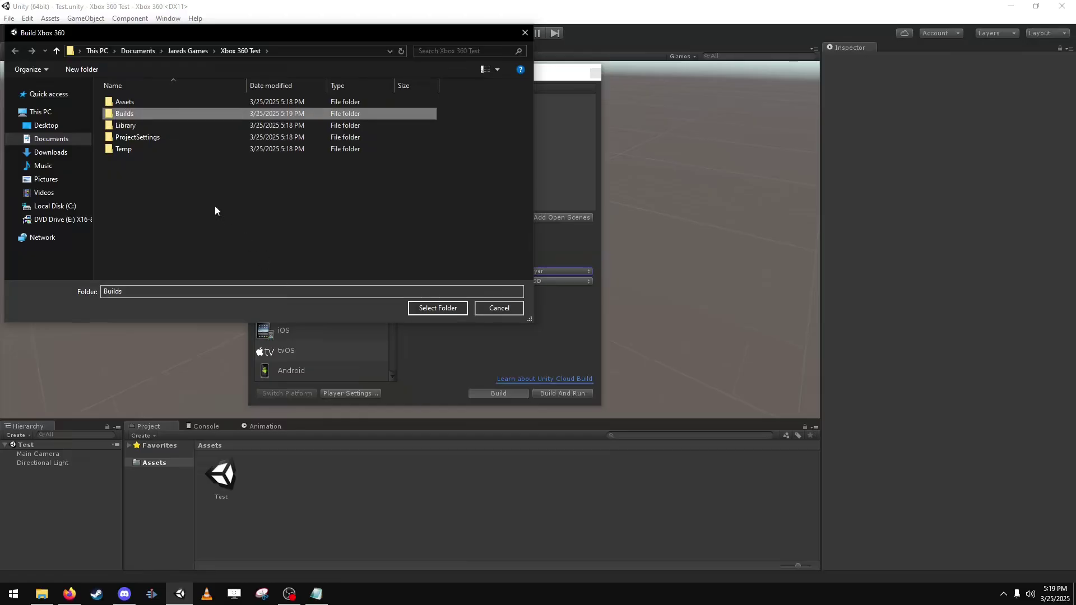
double_click(143, 112)
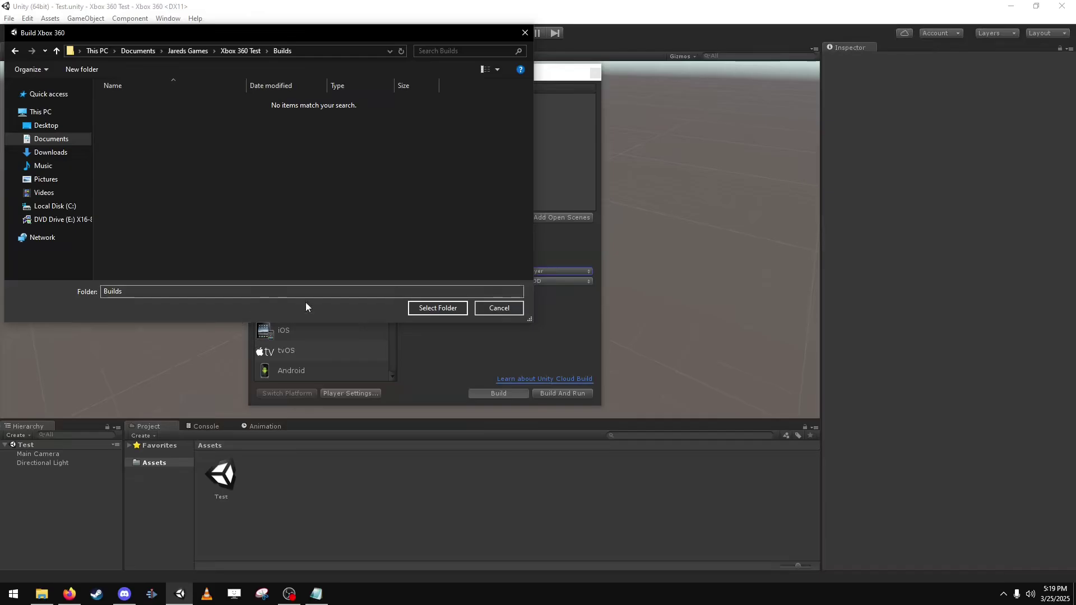
click(438, 309)
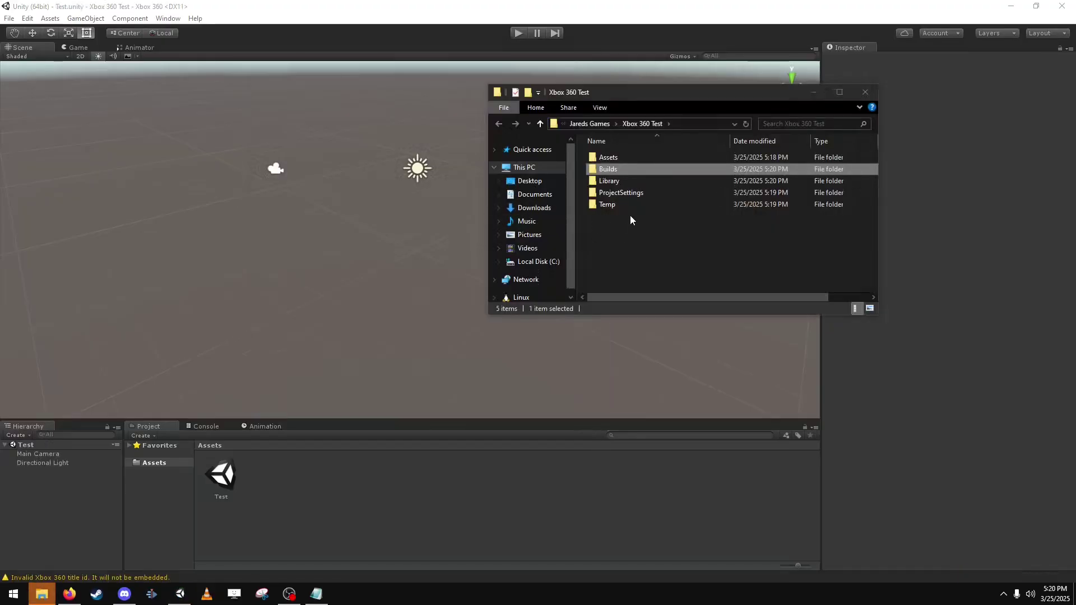
- Minimize the Unity editor and examine the generated files in the project's Builds folder, then return to the project folder
click(1011, 6)
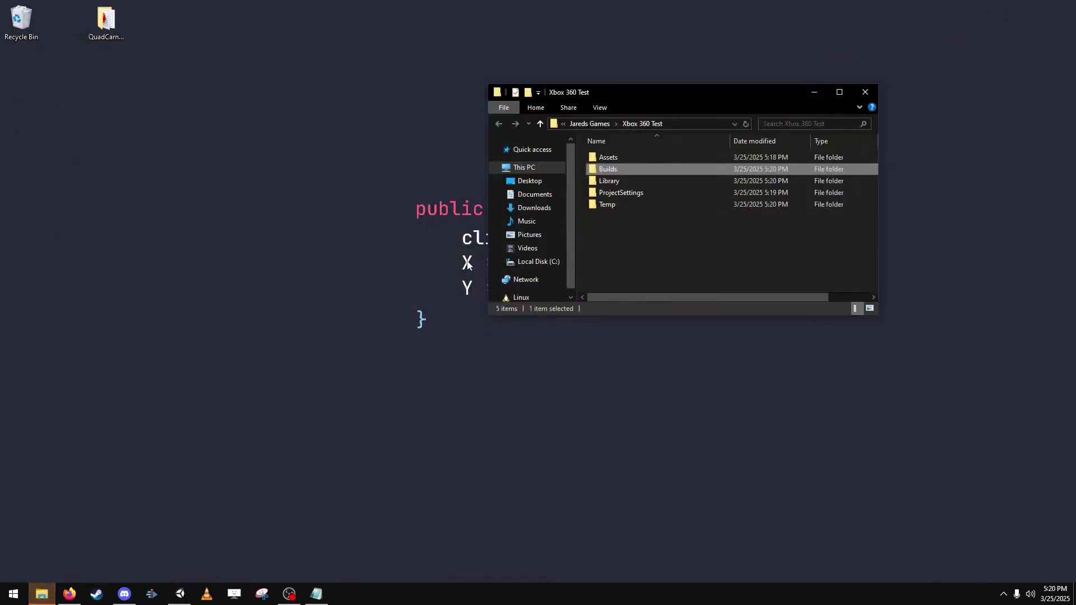
double_click(625, 169)
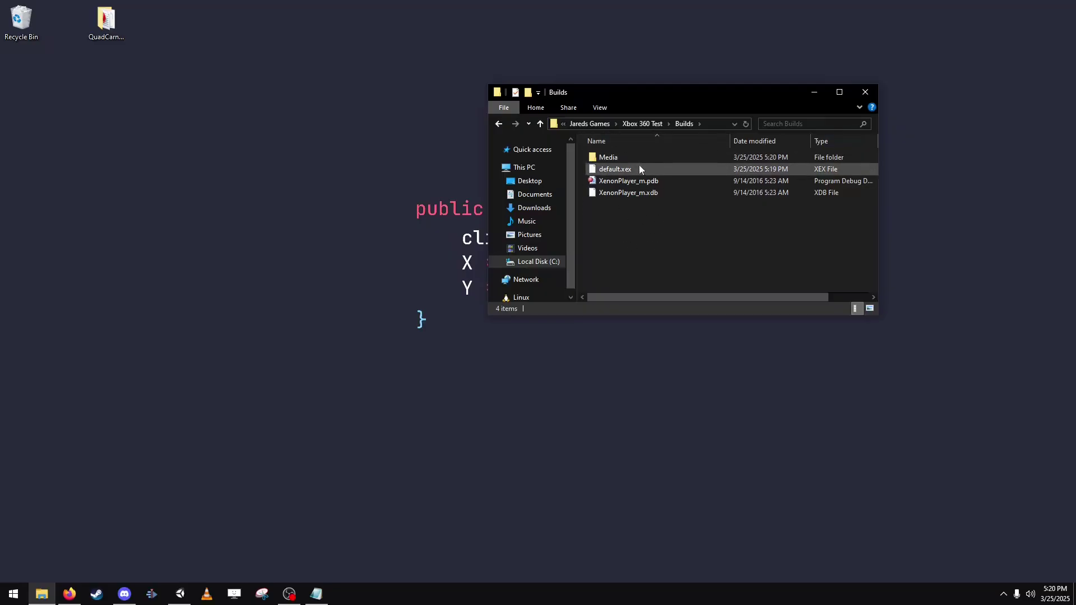
click(623, 168)
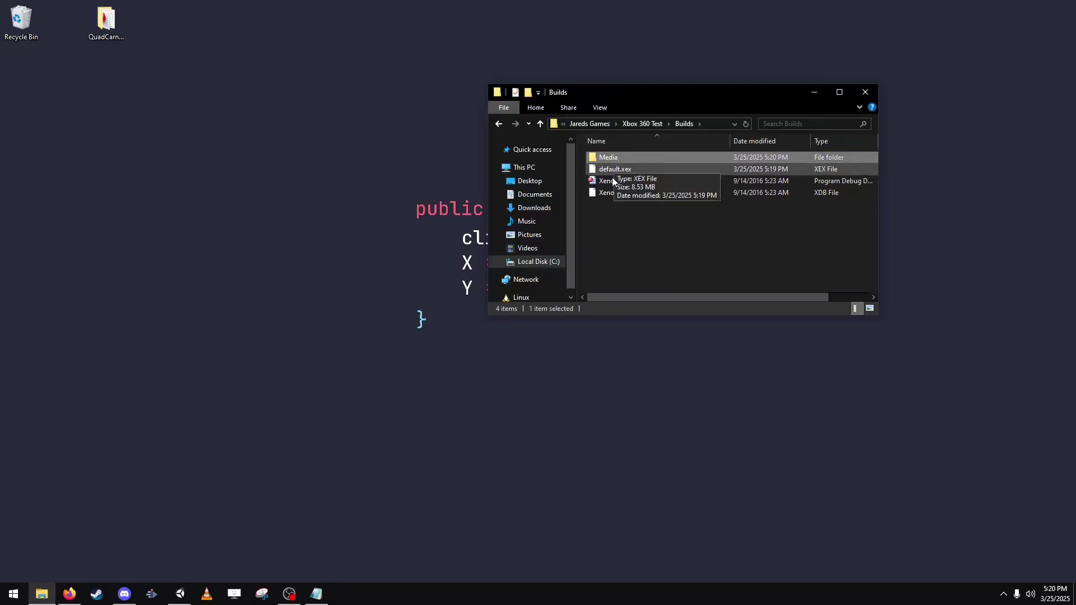
click(613, 182)
click(606, 195)
click(496, 123)
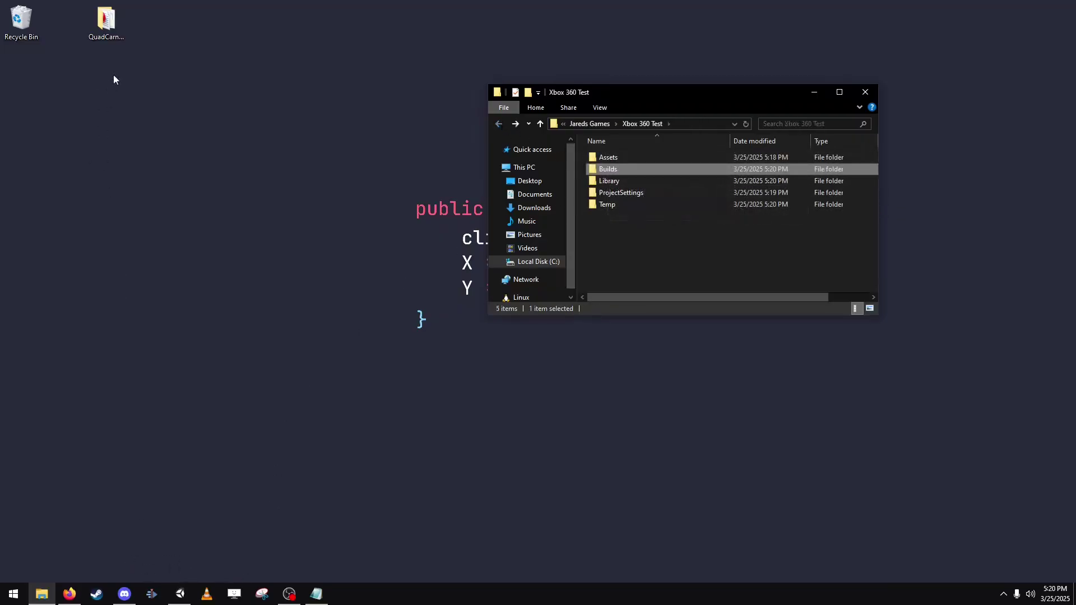
- Open Xbox 360 Neighborhood beside the project folder and browse the RGH console's Retail Hard Drive Emulation (HDD:) to the DEVKIT folder
drag(709, 100, 338, 101)
click(701, 196)
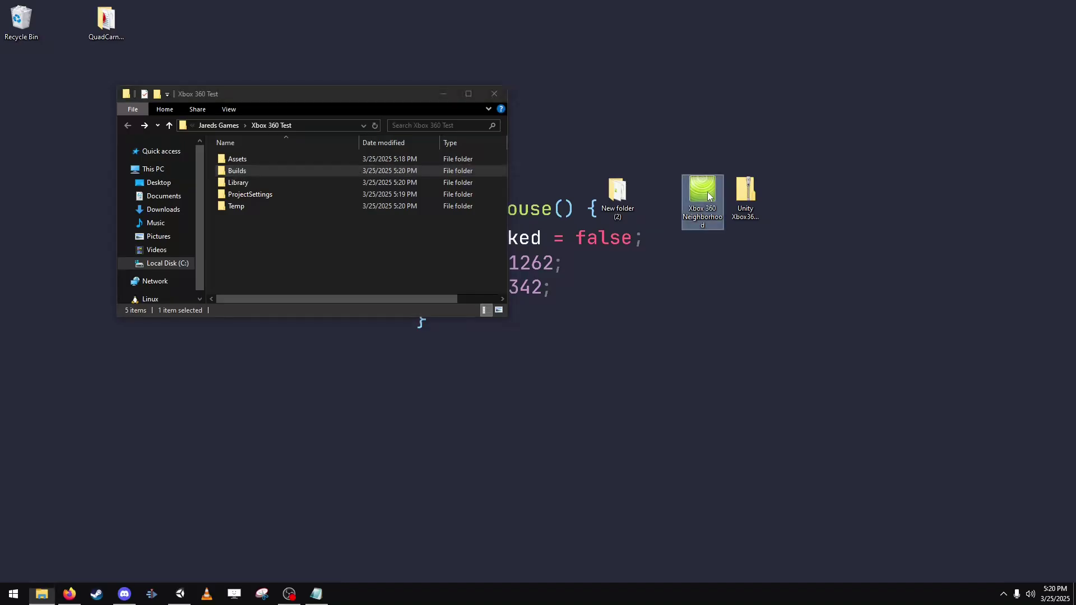
key(Return)
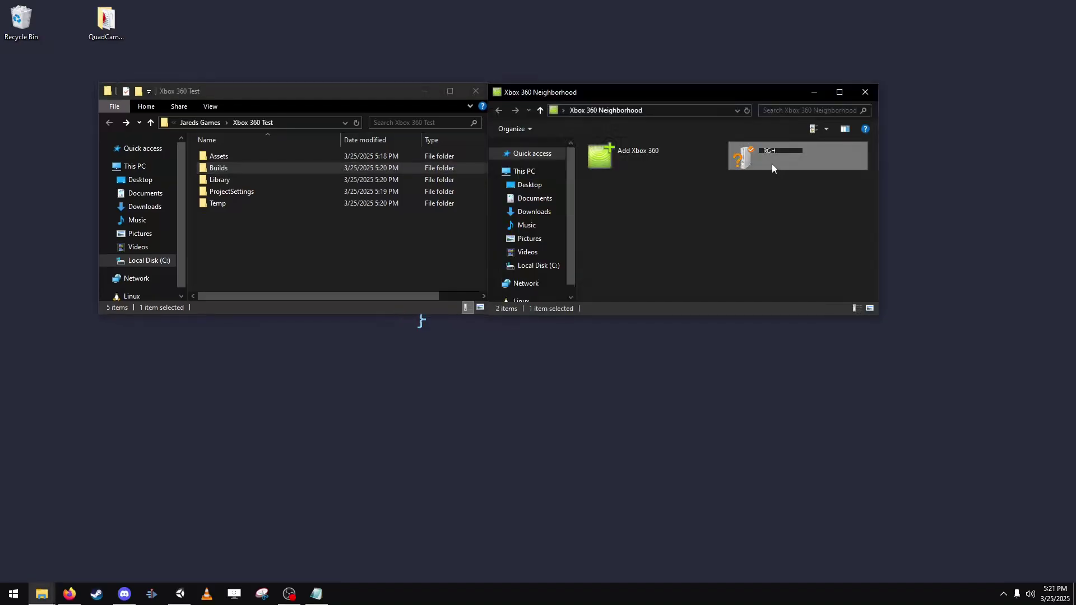
double_click(772, 161)
double_click(773, 164)
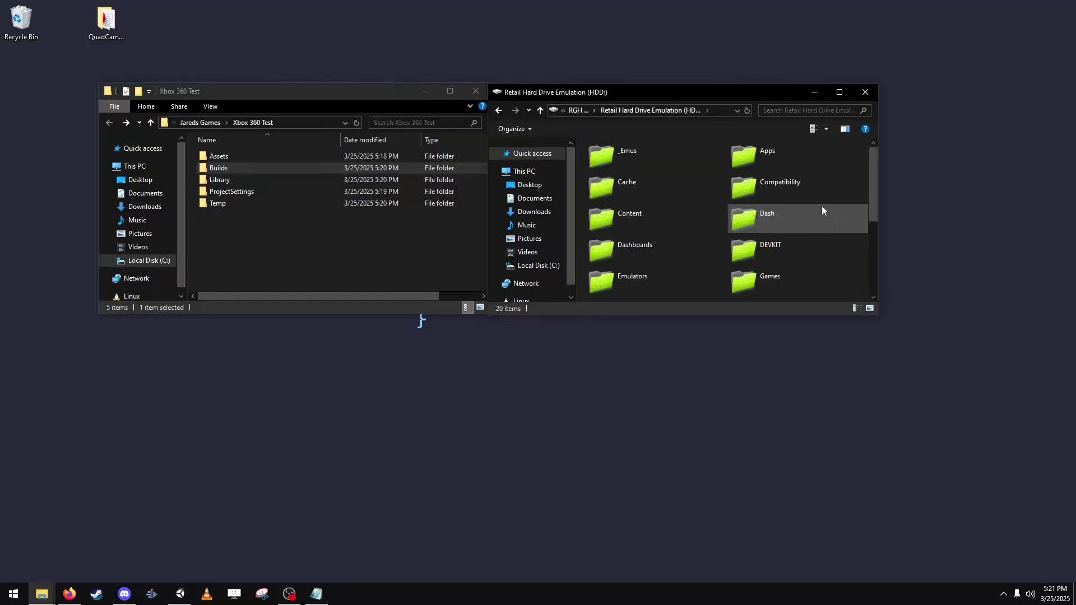
click(767, 249)
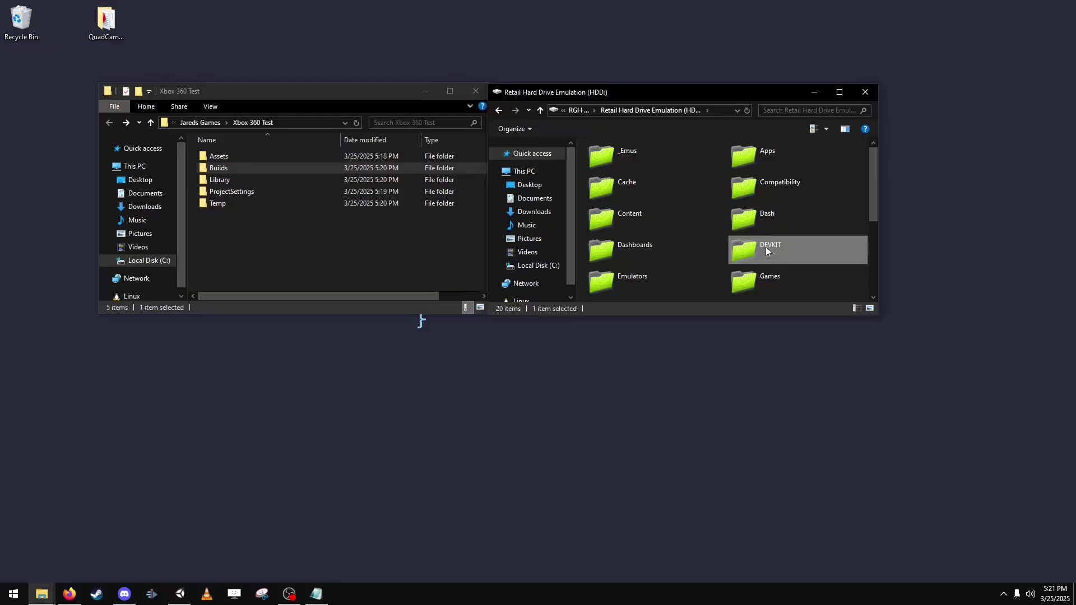
double_click(845, 262)
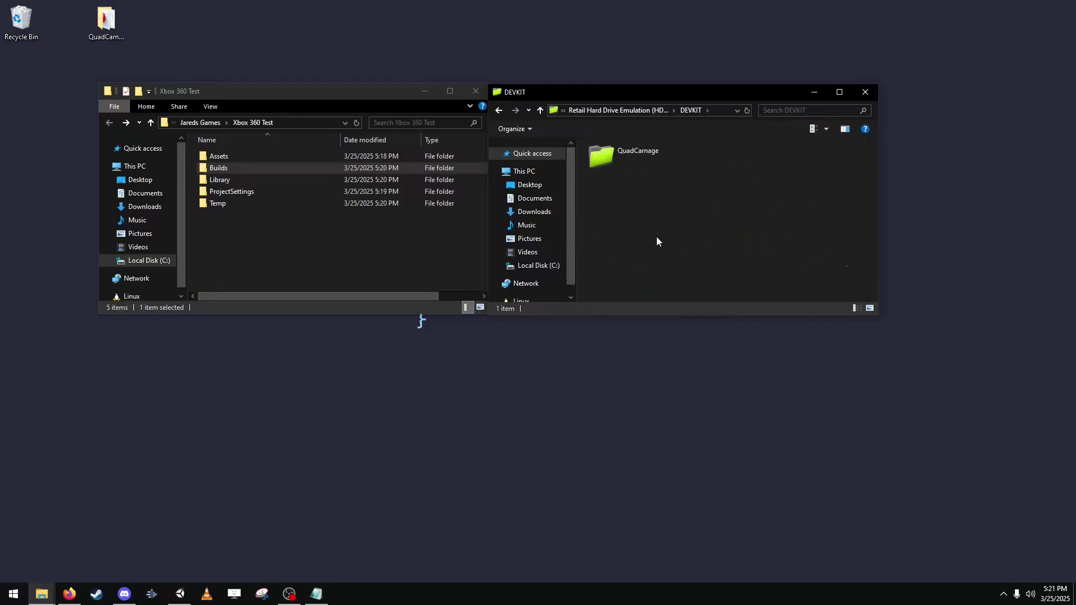
- Copy the Builds folder into the console's DEVKIT folder and close the project folder window
drag(231, 169, 731, 190)
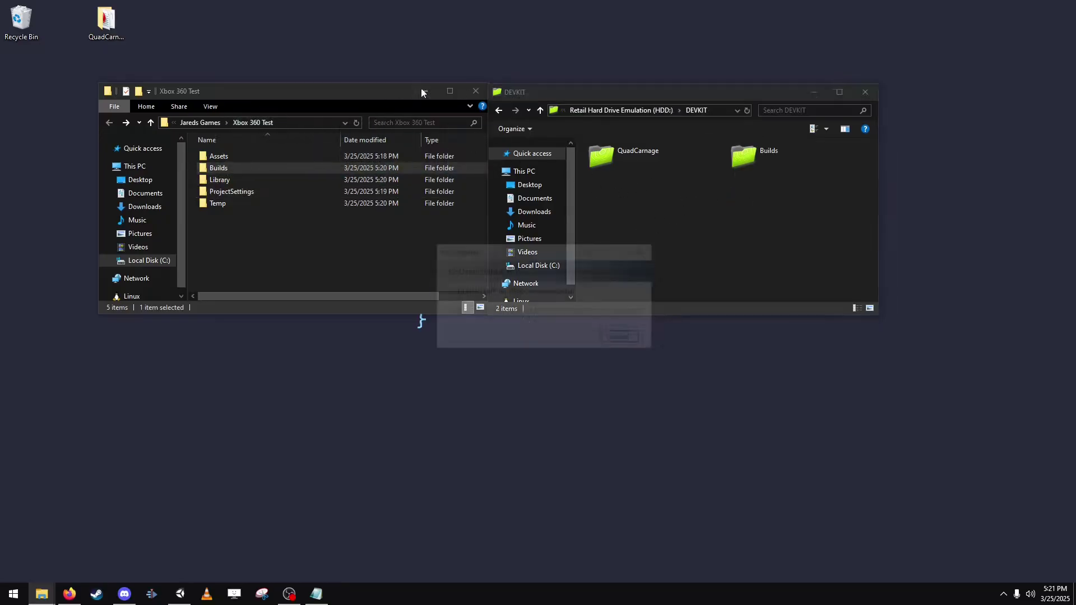
click(476, 91)
drag(521, 252, 352, 97)
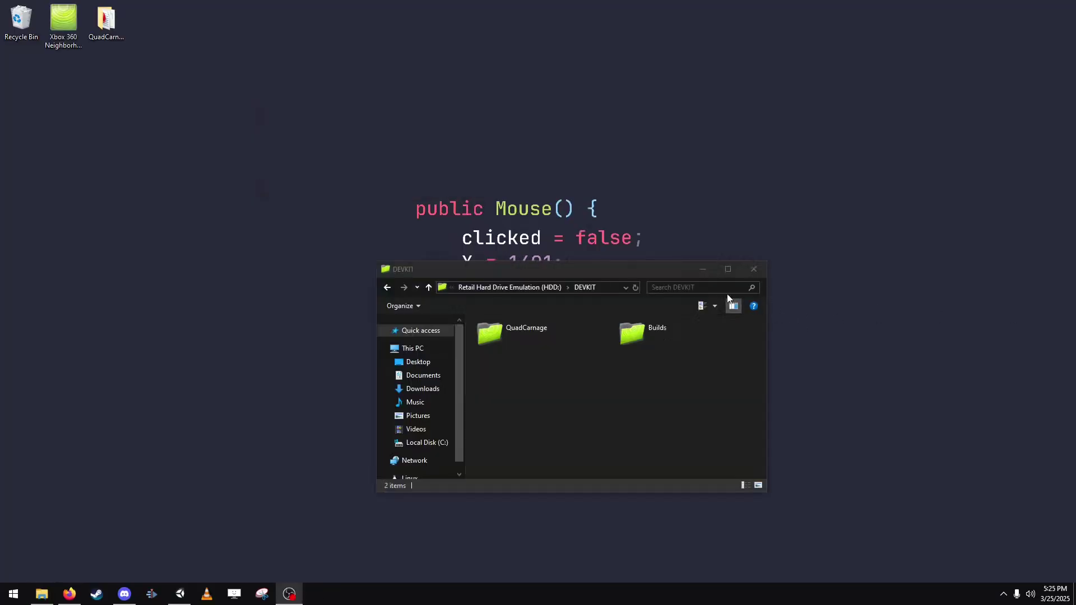
- Launch default.xex from the copied Builds folder on the console
double_click(638, 331)
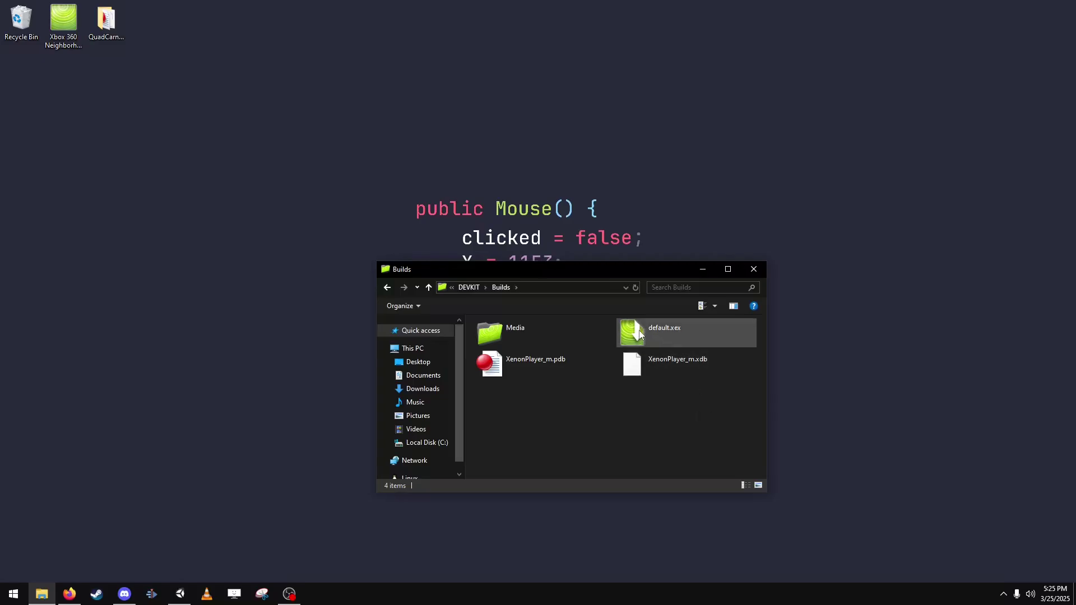
double_click(639, 335)
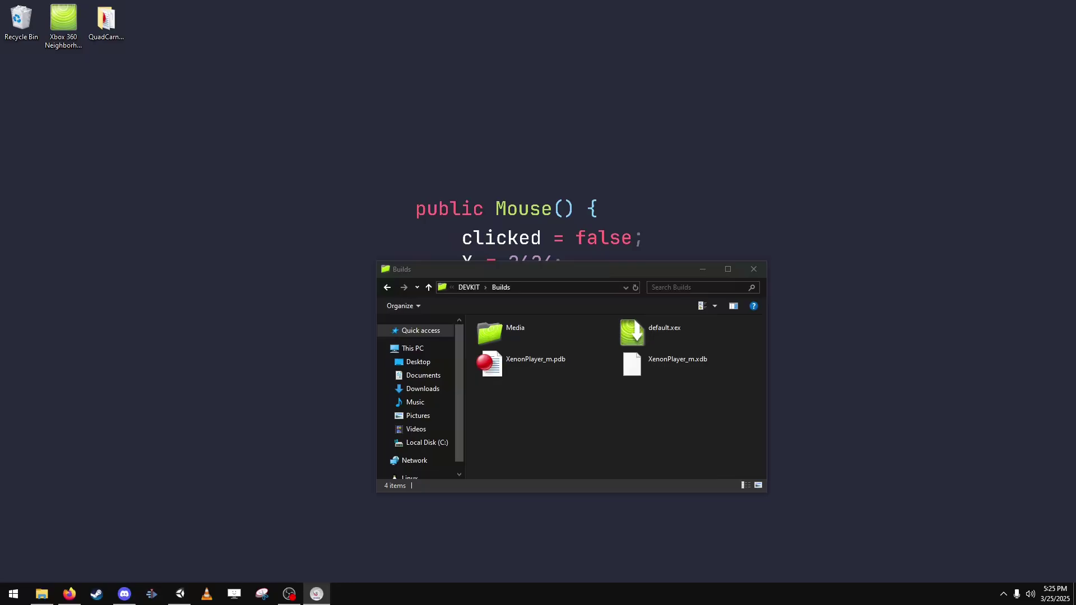
right_click(654, 339)
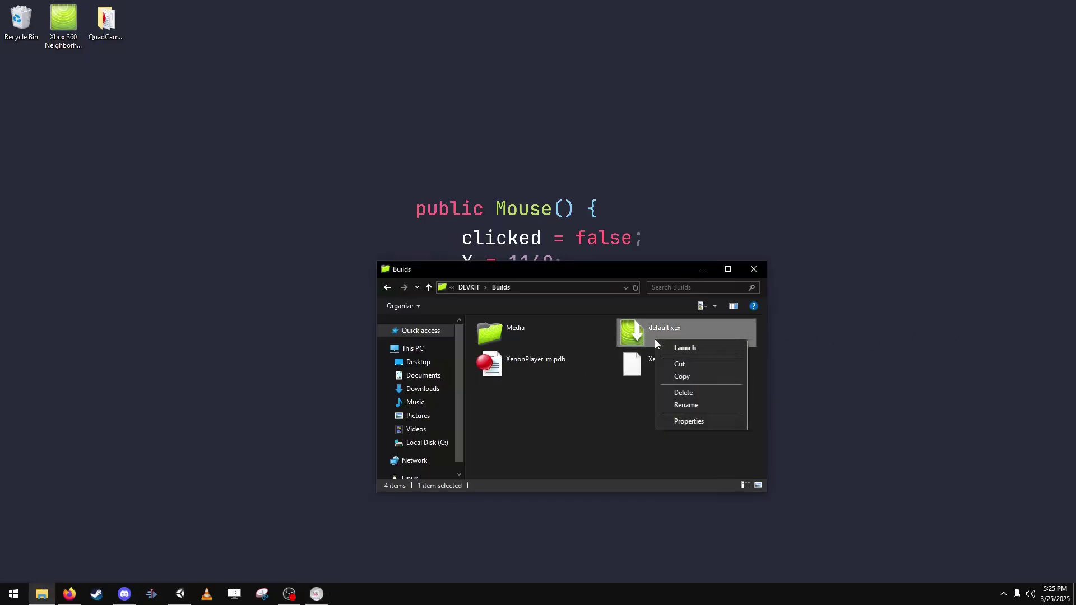
click(685, 348)
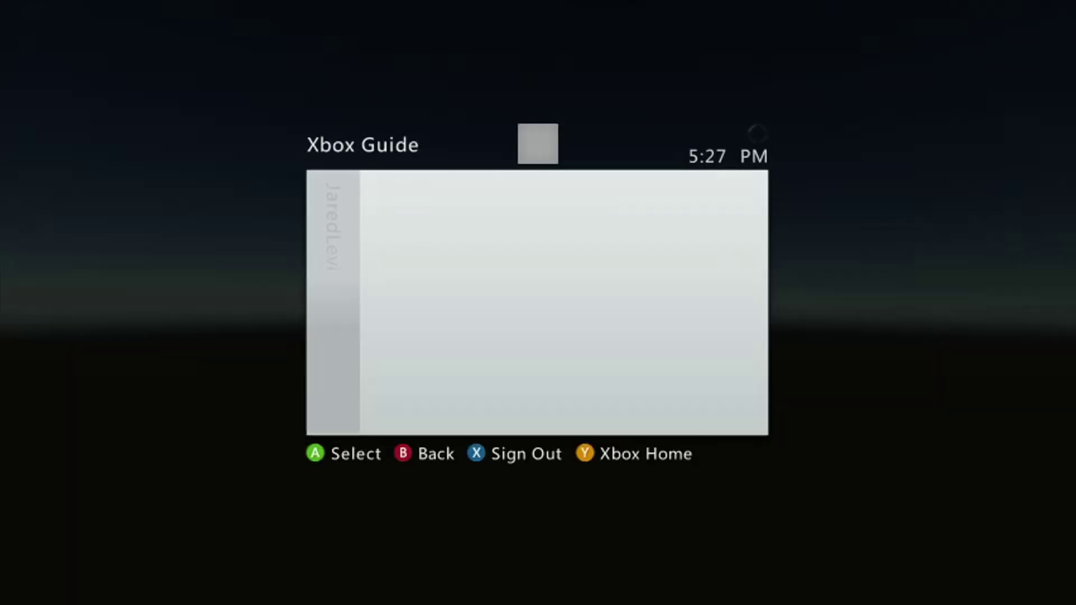
- Look through the Games & Apps, Media and Settings sections of the Xbox Guide over the running test build
key(Left)
key(Down)
key(Down)
key(Down)
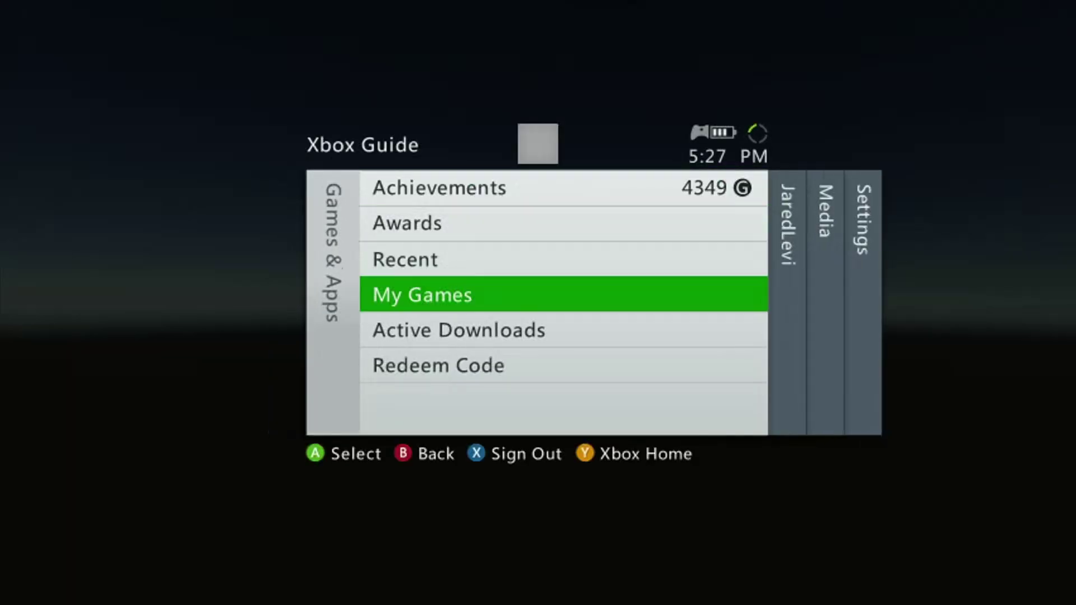
key(Down)
key(Right)
key(Right)
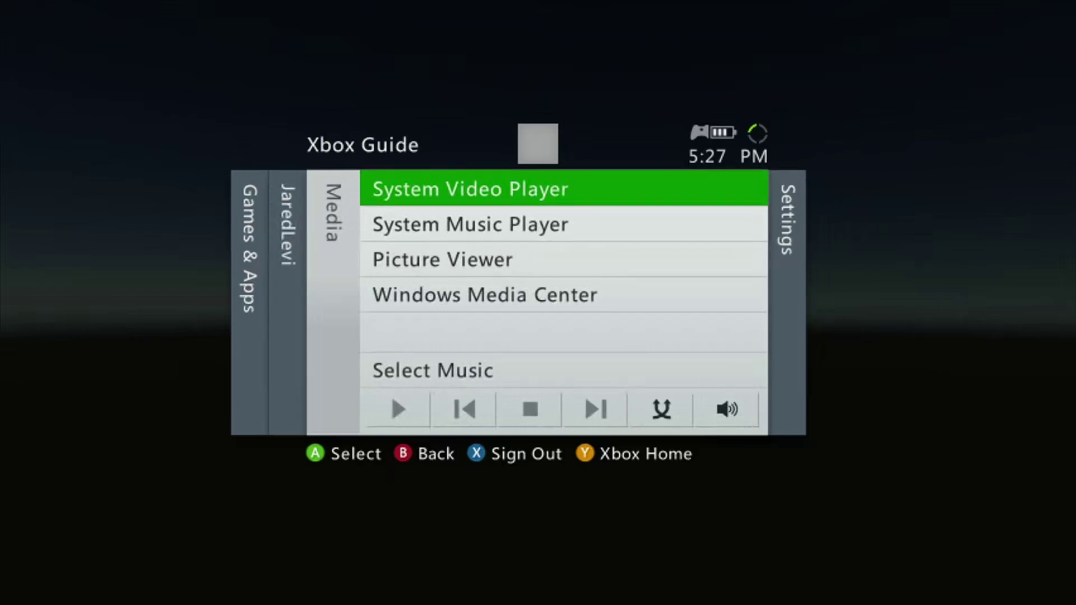
key(Right)
key(Left)
key(Left)
key(Right)
key(Right)
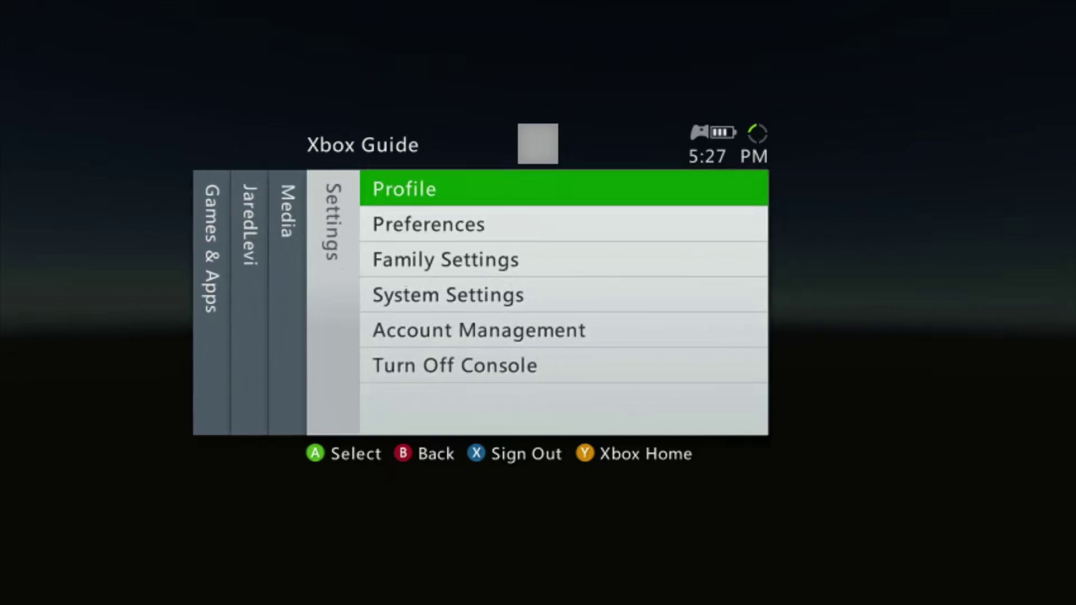